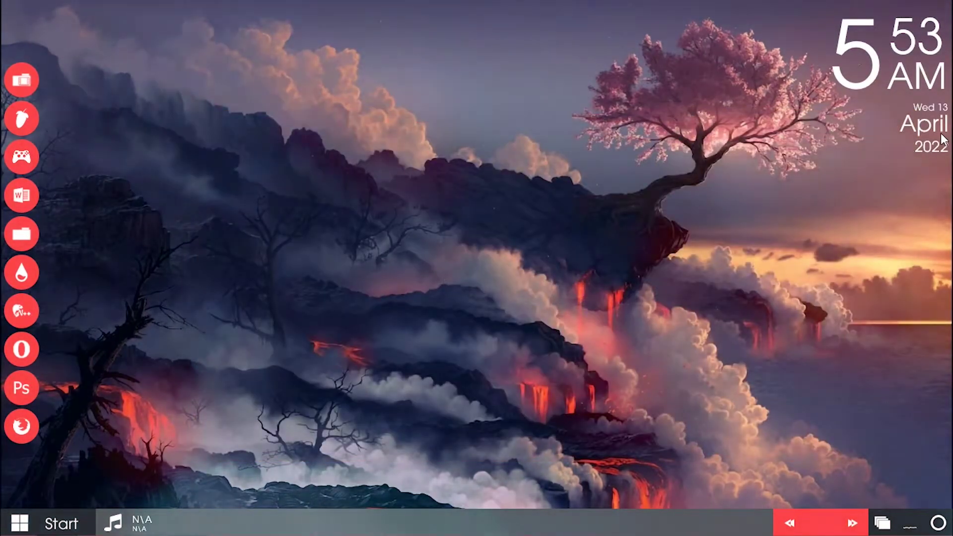
Step: Return to the desktop from the Start screen and refresh it twice
left_click(15, 526)
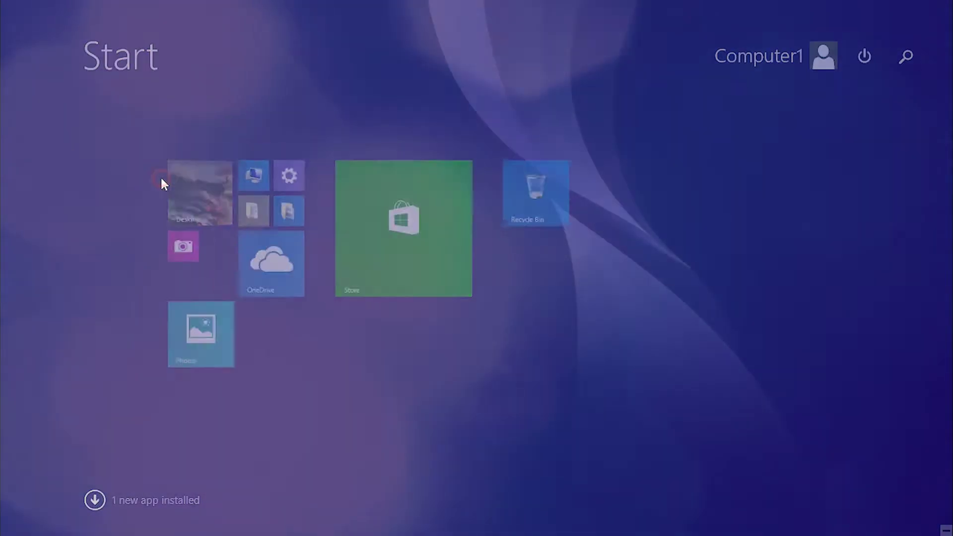
right_click(143, 90)
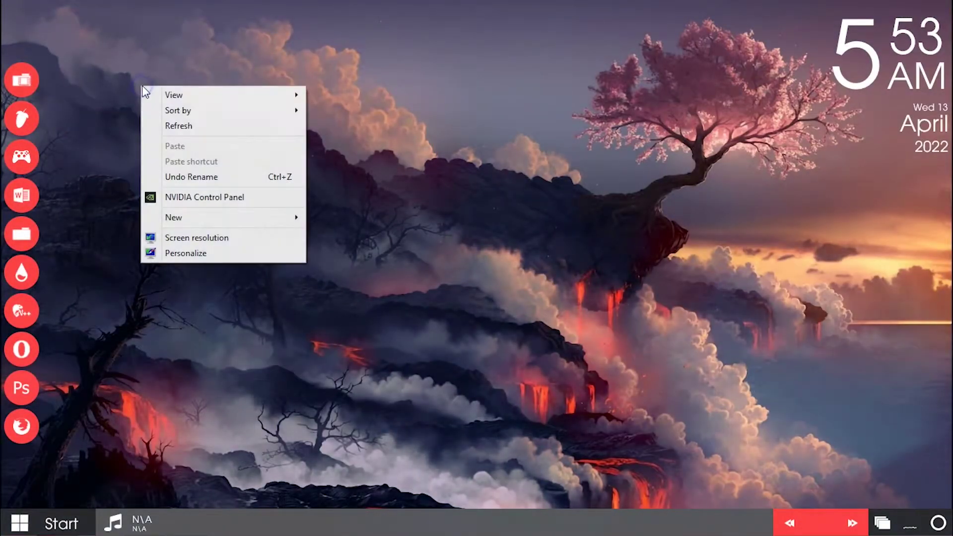
left_click(179, 125)
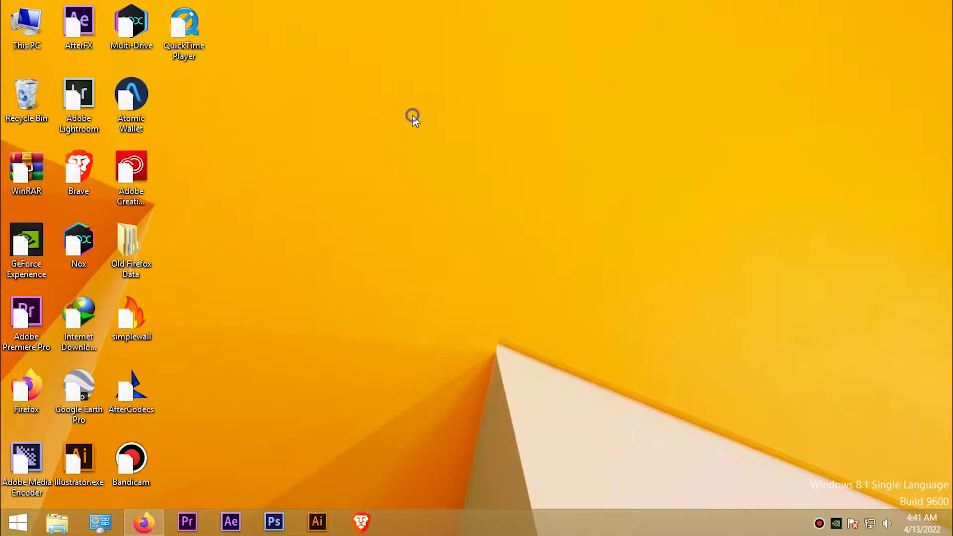
right_click(412, 116)
left_click(516, 154)
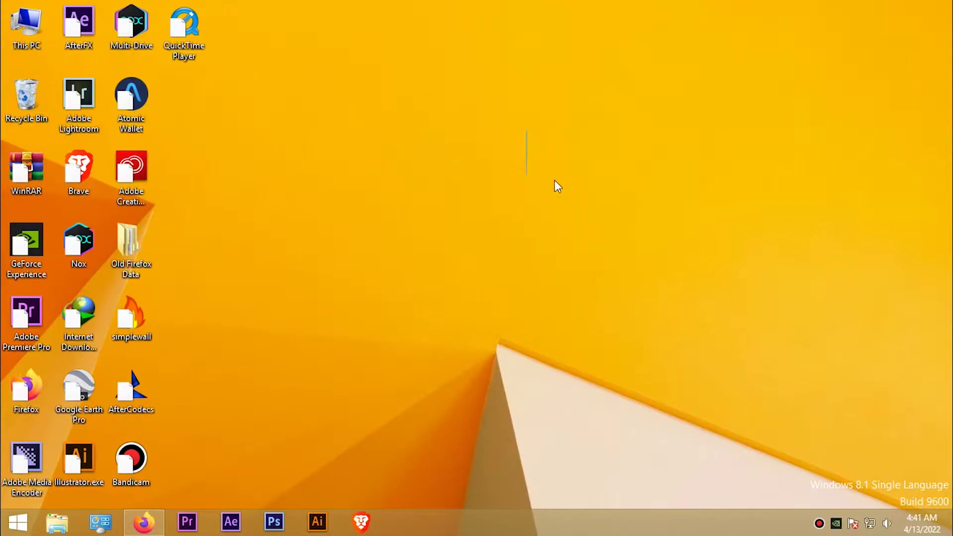
Step: Select all desktop icons and hide them by unchecking View > Show desktop icons
left_click_drag(317, 58, 234, 20)
left_click_drag(318, 21, 3, 521)
right_click(353, 143)
mouse_move(417, 151)
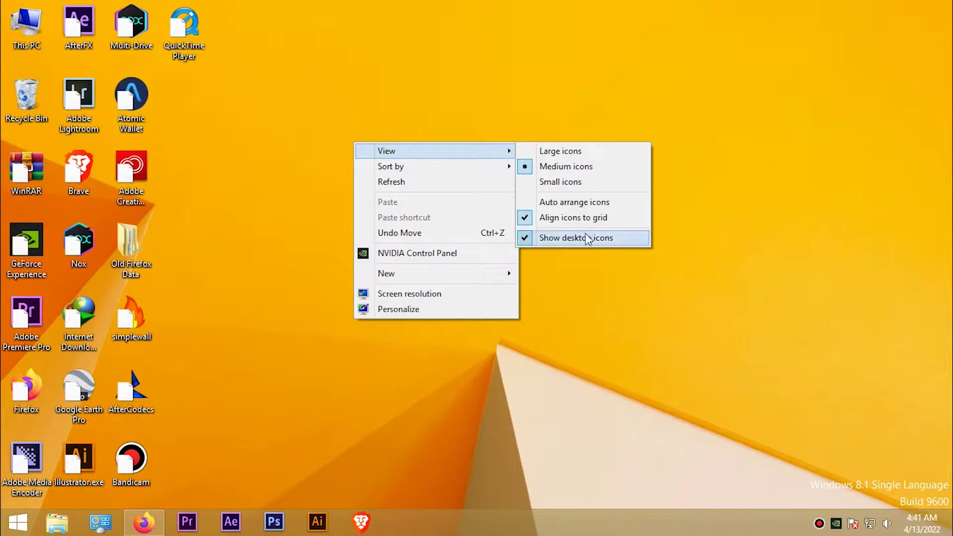
left_click(591, 239)
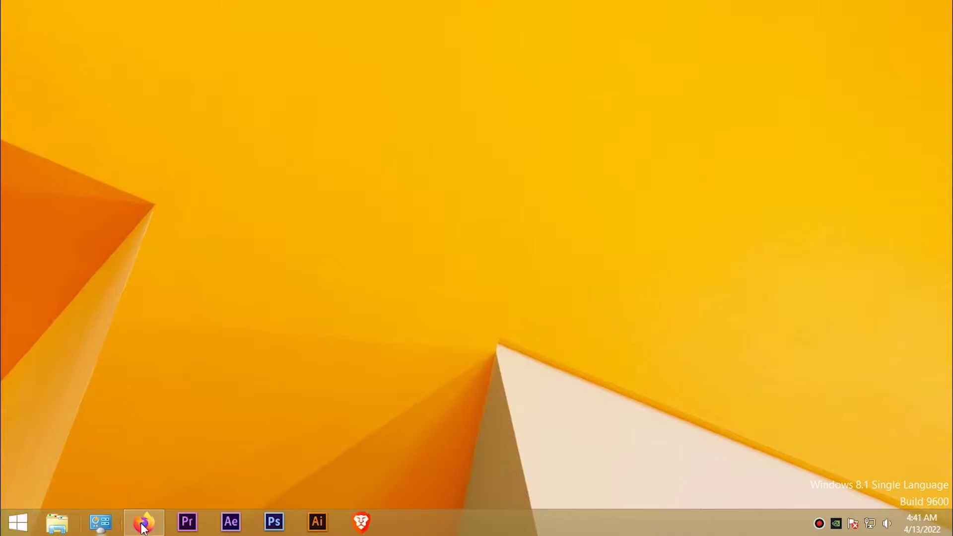
Step: Enable Auto-hide the taskbar in Taskbar Properties, apply it, then refresh the desktop
right_click(427, 527)
left_click(449, 518)
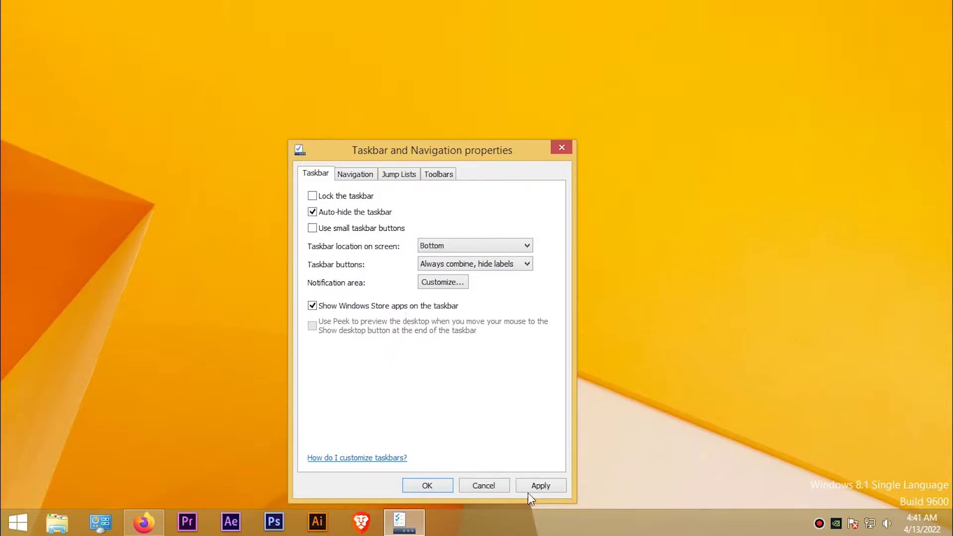
left_click(541, 485)
left_click(436, 486)
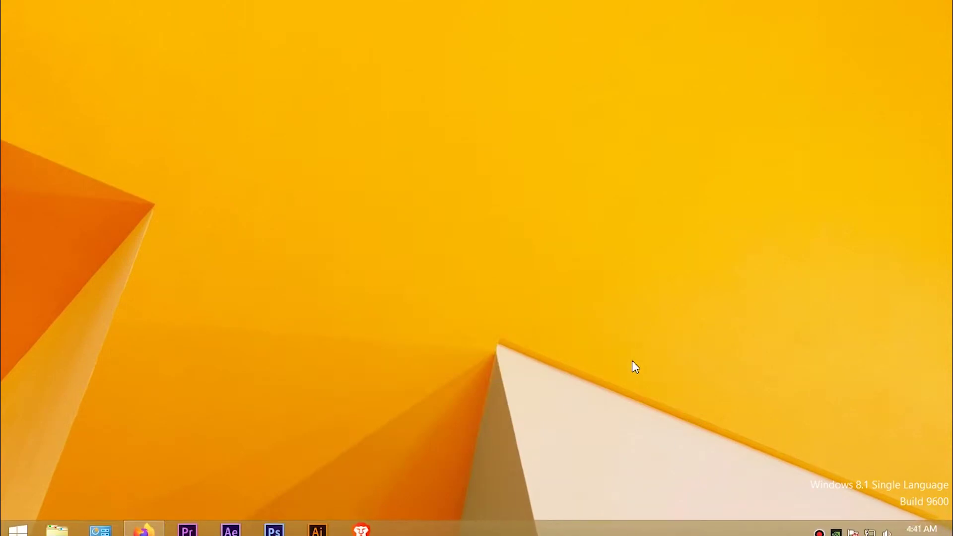
right_click(419, 244)
left_click(469, 282)
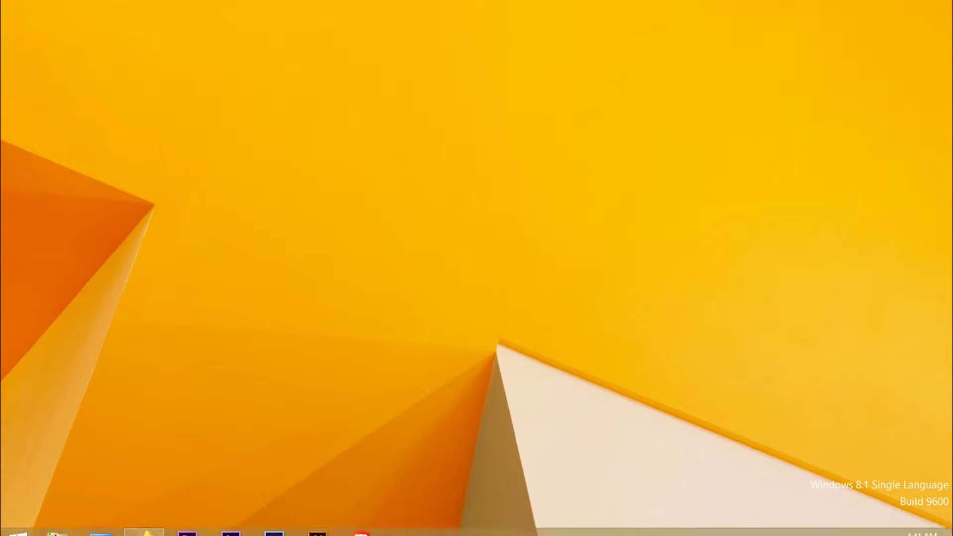
Step: Download Rainmeter-4.5.13.exe from the rainmeter.net Downloads section and launch it
left_click(143, 524)
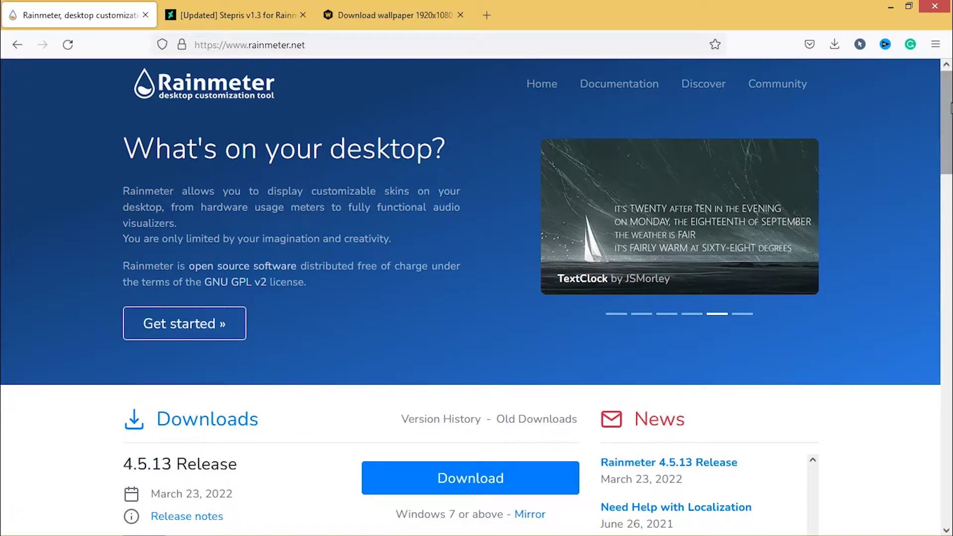
scroll(893, 155, "down", 4)
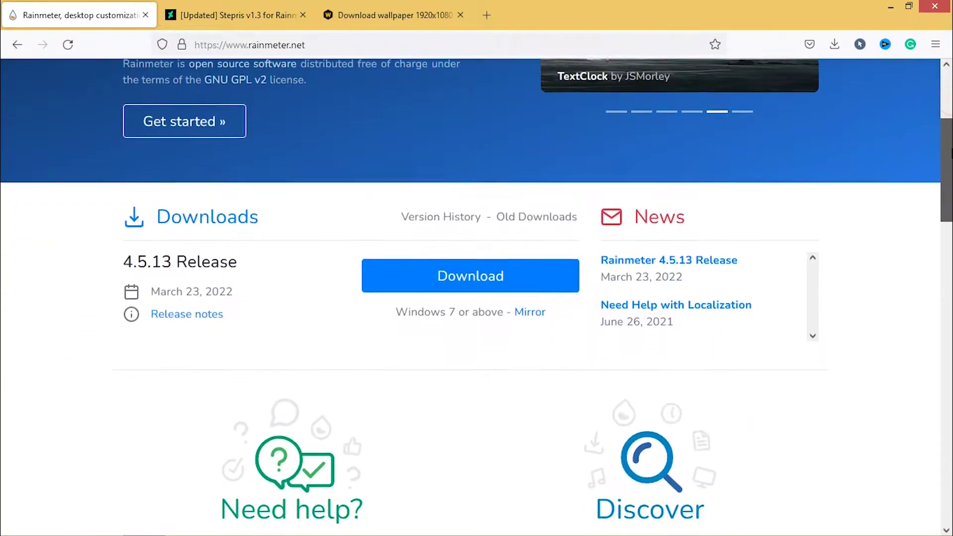
left_click(504, 276)
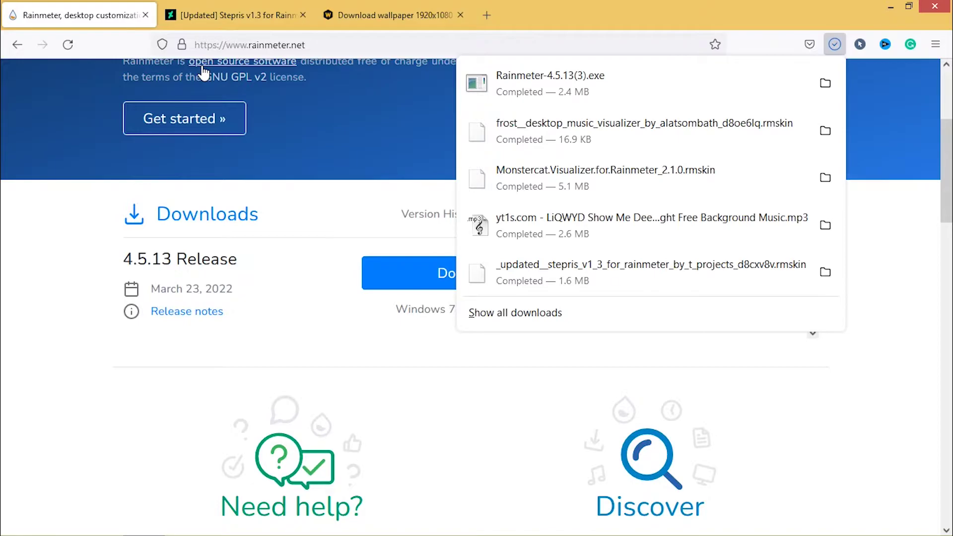
left_click(602, 80)
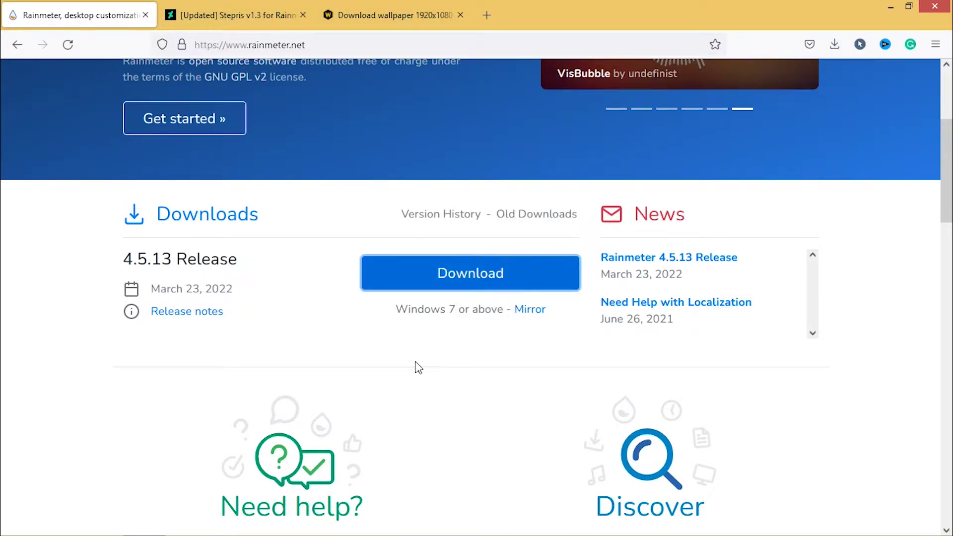
Step: Run the Rainmeter 4.5.13 setup with the default language and standard installation through Finish
left_click(509, 291)
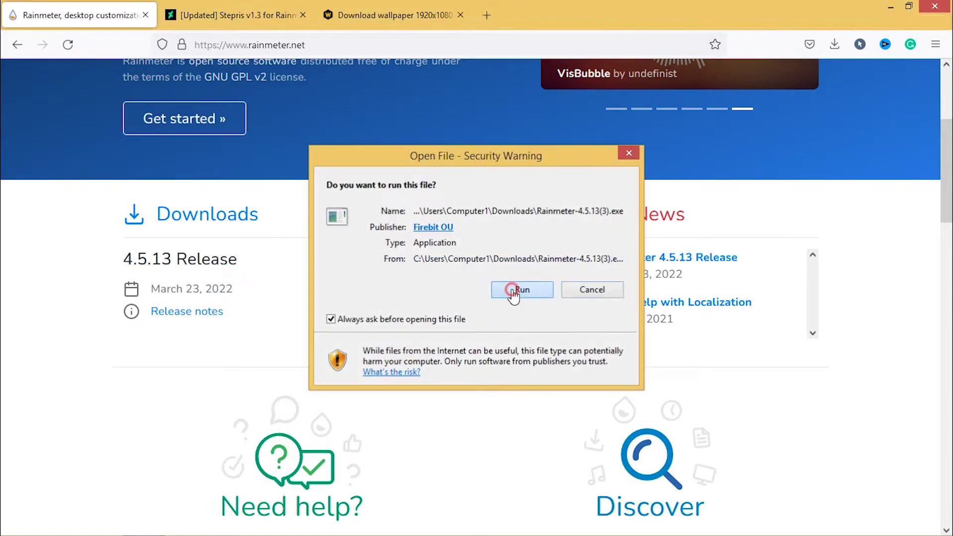
left_click(500, 306)
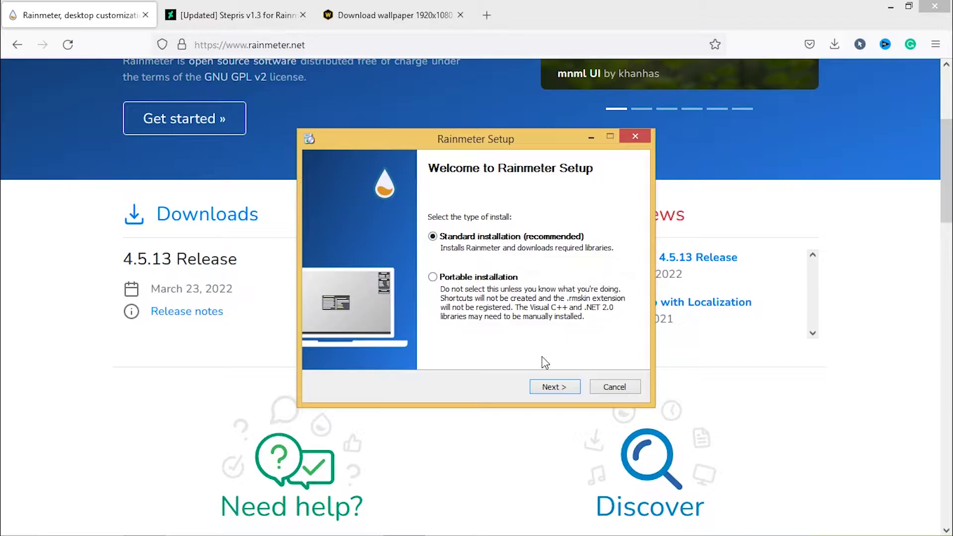
left_click(559, 397)
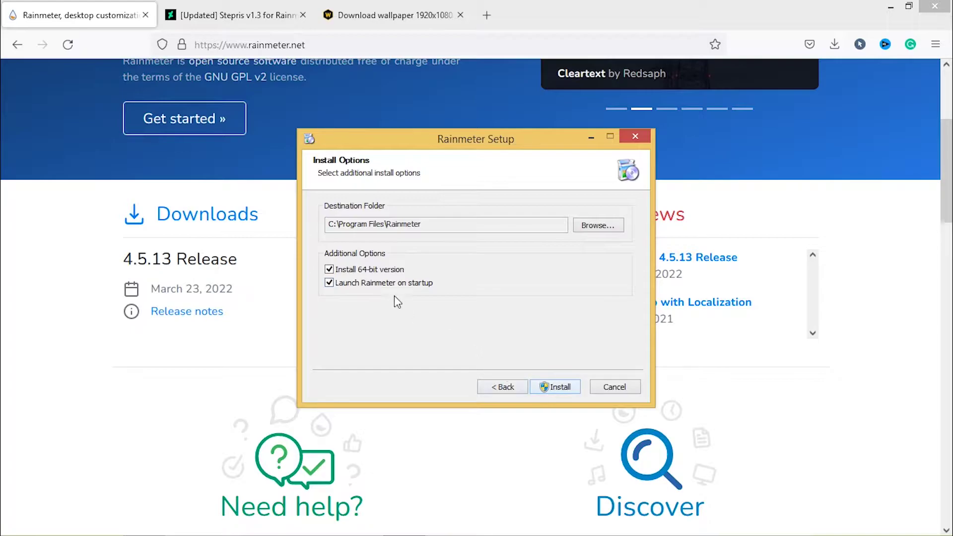
left_click(561, 389)
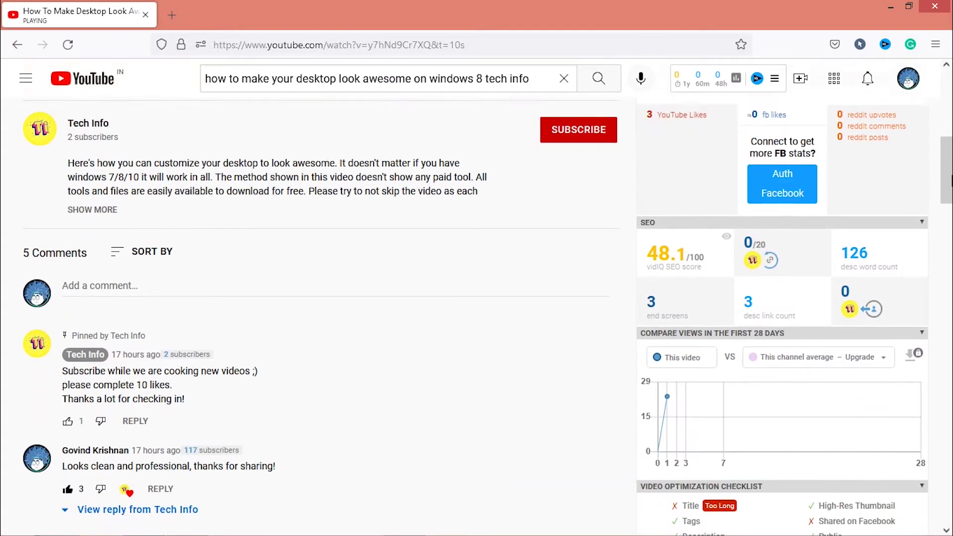
scroll(318, 298, "down", 2)
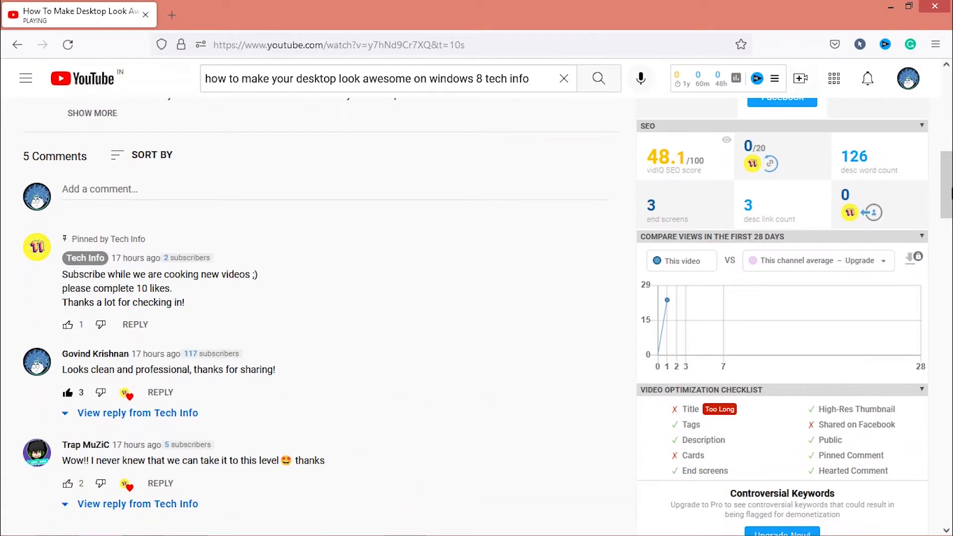
left_click_drag(950, 194, 950, 162)
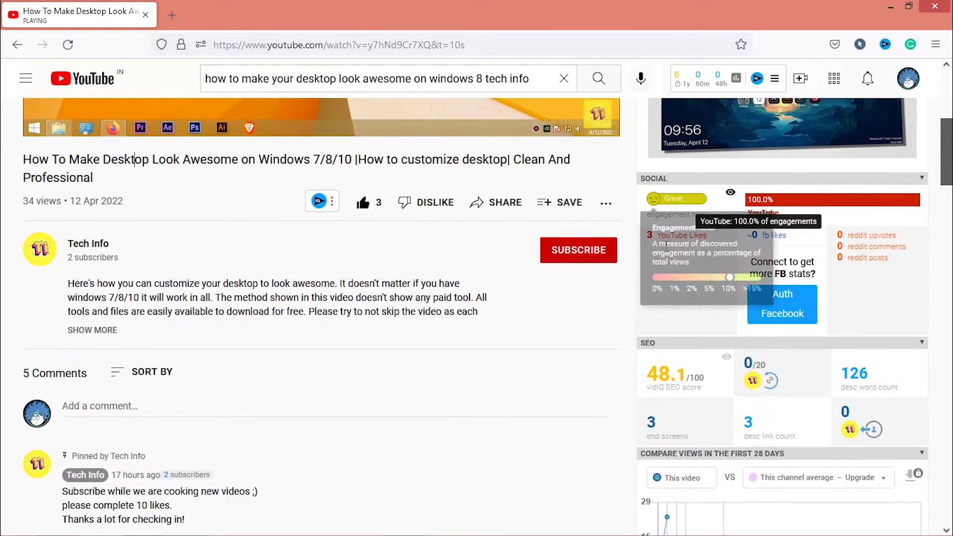
left_click(575, 248)
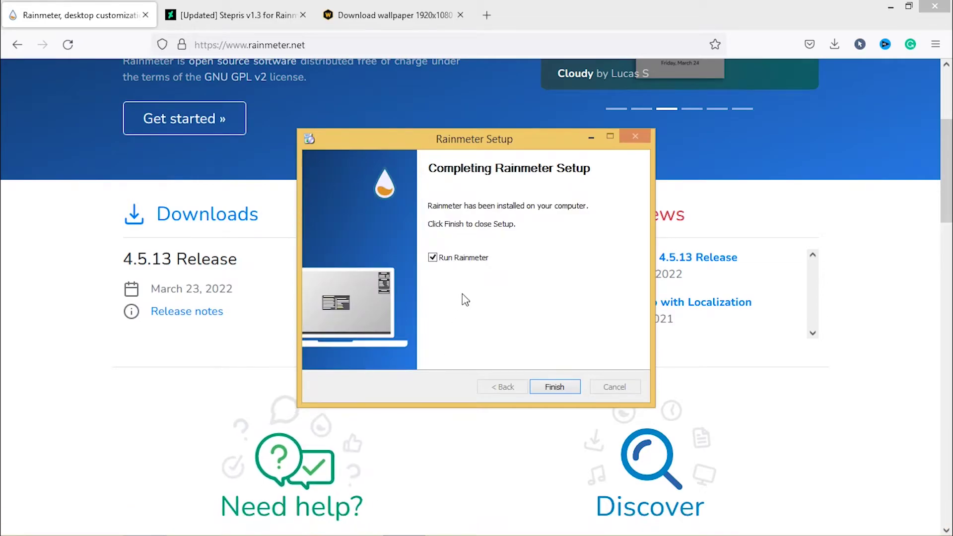
left_click(554, 388)
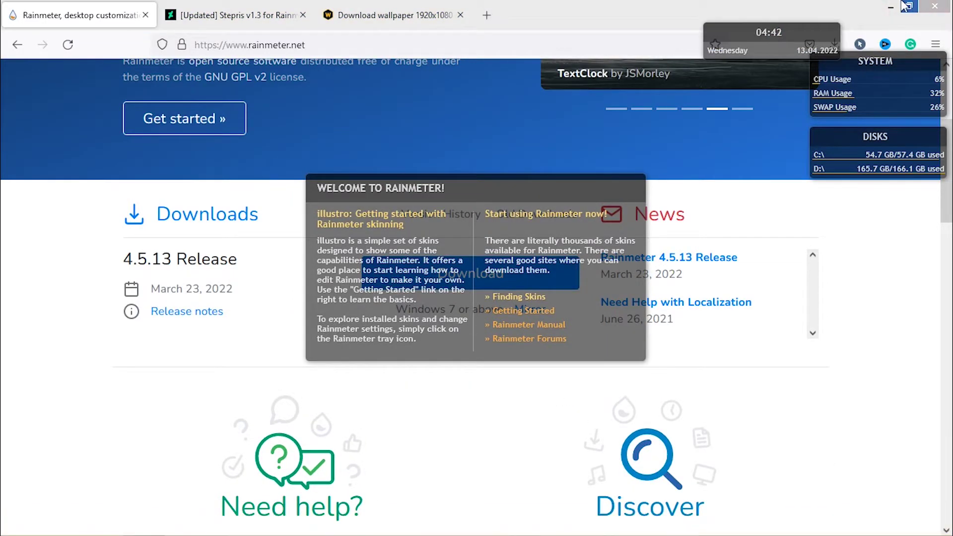
Step: Minimize Firefox and exit Rainmeter from its tray icon to clear the default skins
left_click(891, 7)
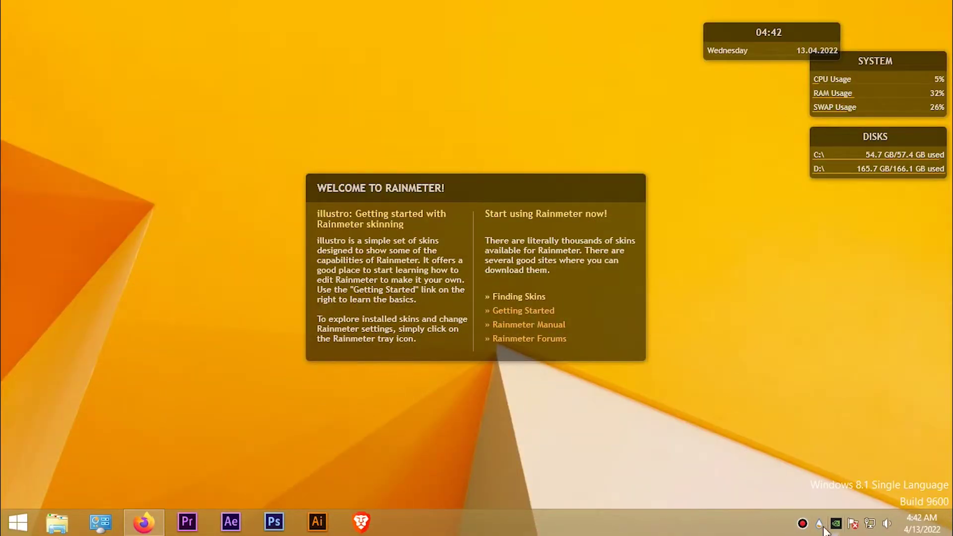
right_click(821, 526)
left_click(867, 512)
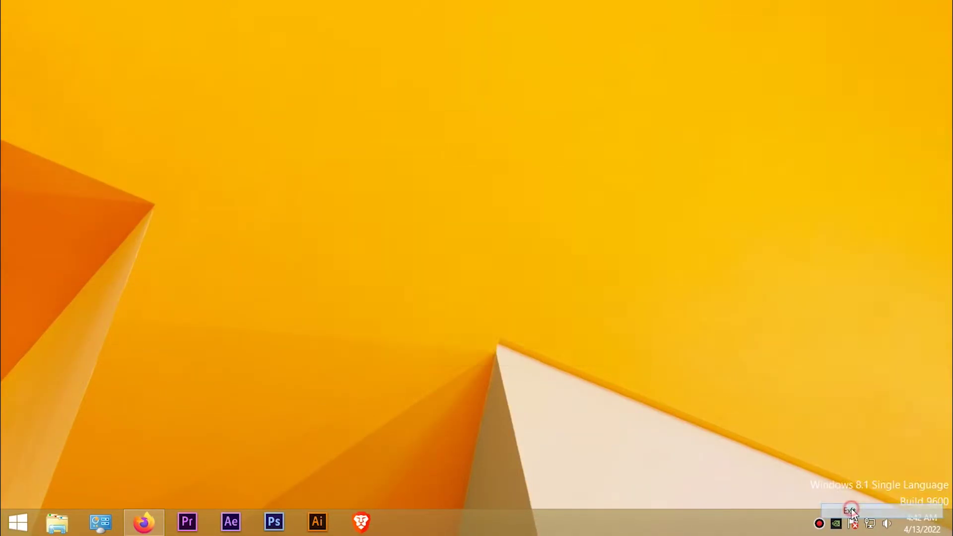
mouse_move(143, 523)
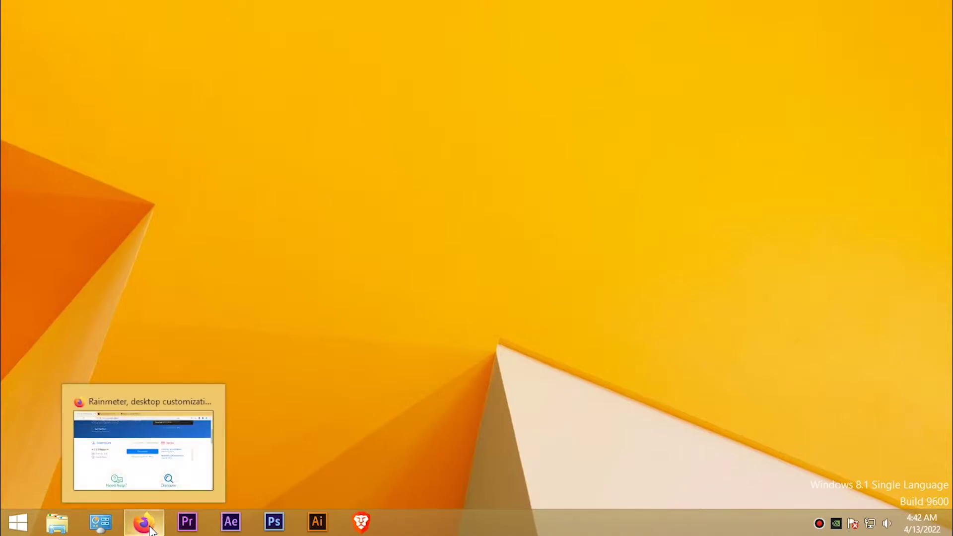
Step: Download the Stepris v1.3 .rmskin from its DeviantArt page and open it in the Skin Installer
left_click(151, 530)
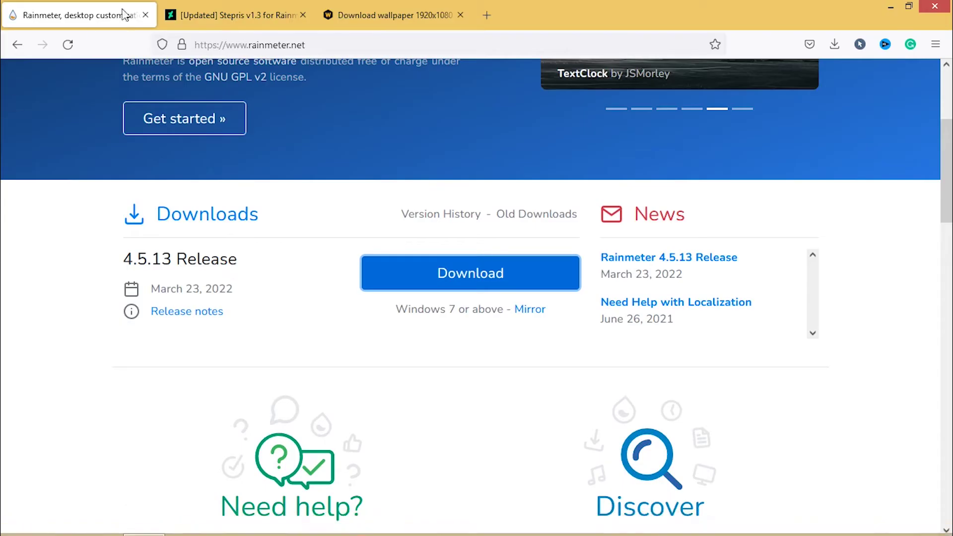
left_click(187, 12)
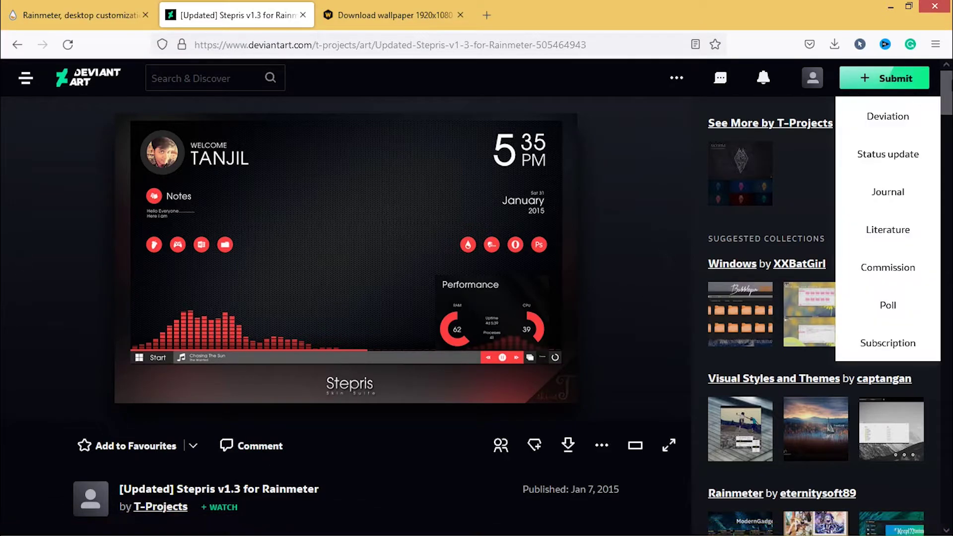
scroll(348, 298, "down", 2)
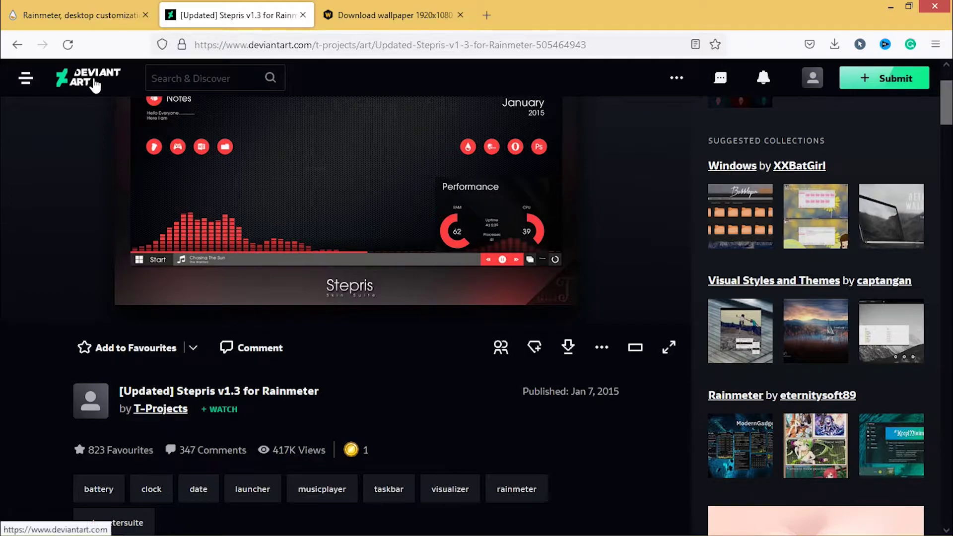
left_click(566, 347)
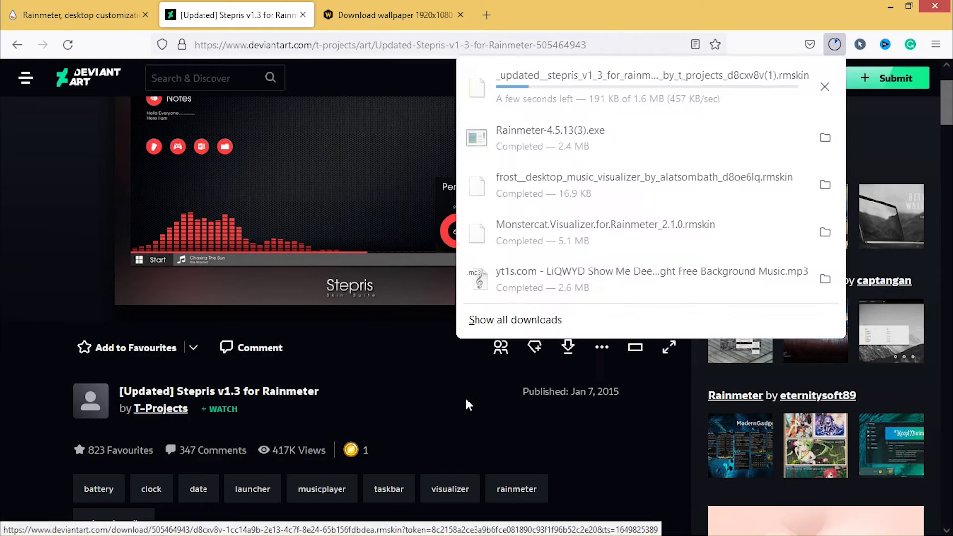
left_click(689, 93)
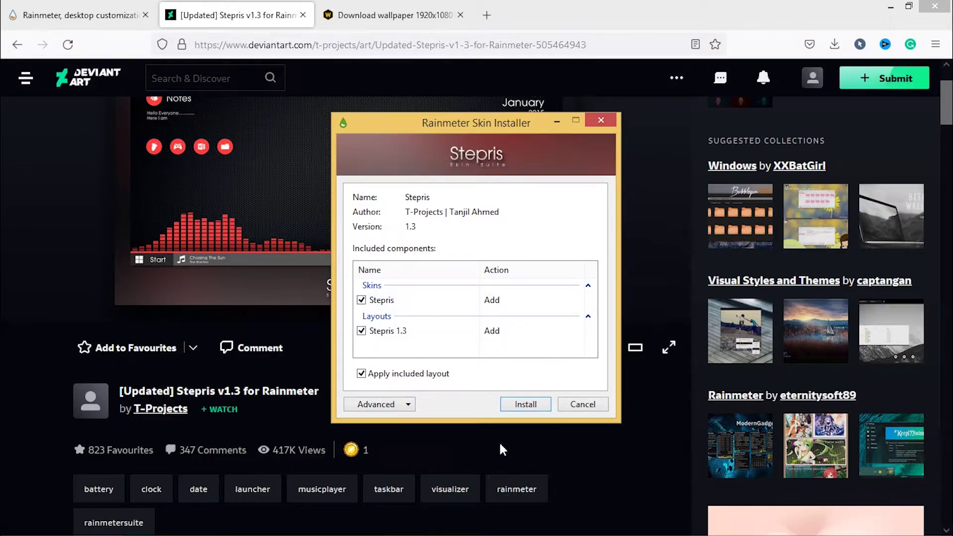
Step: Install the Stepris skin with its layout and minimize Firefox to view the widgets
left_click(528, 406)
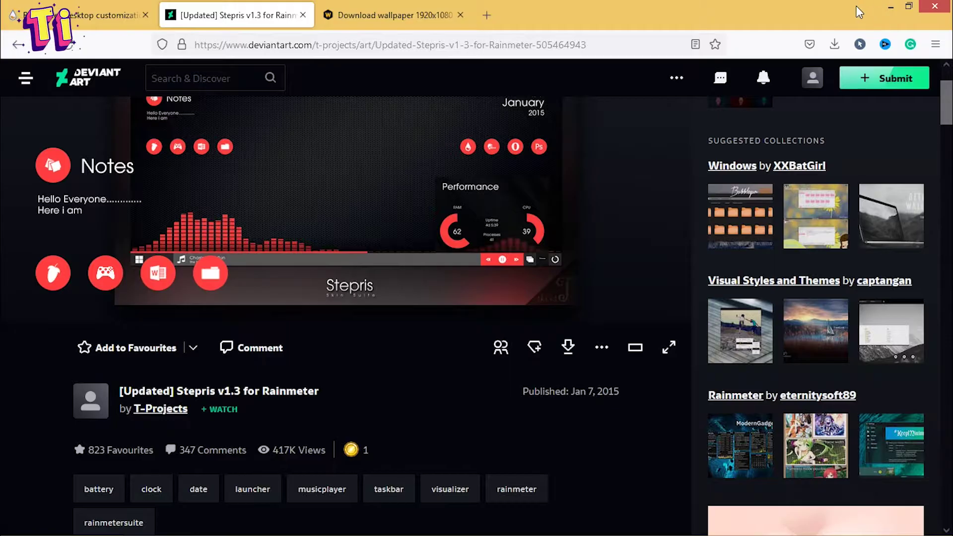
left_click(888, 5)
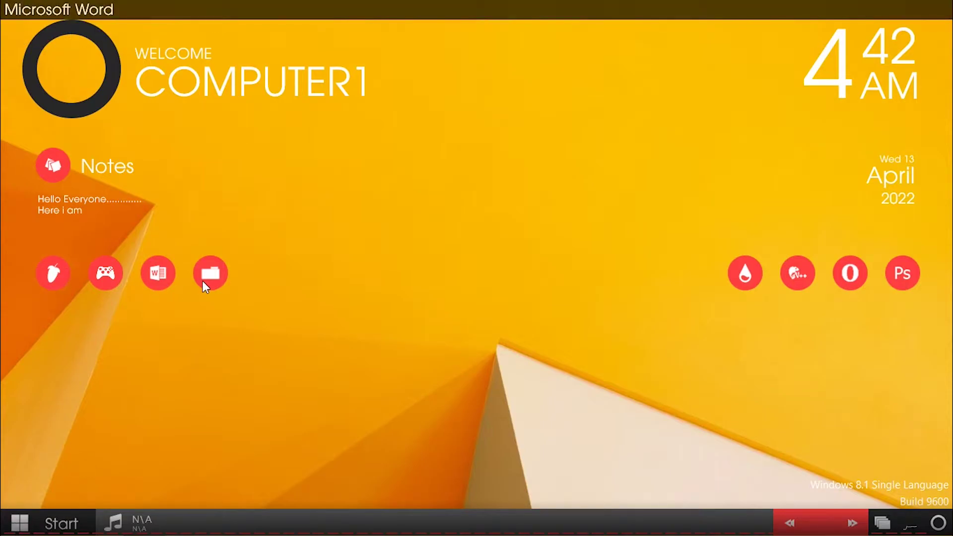
right_click(415, 213)
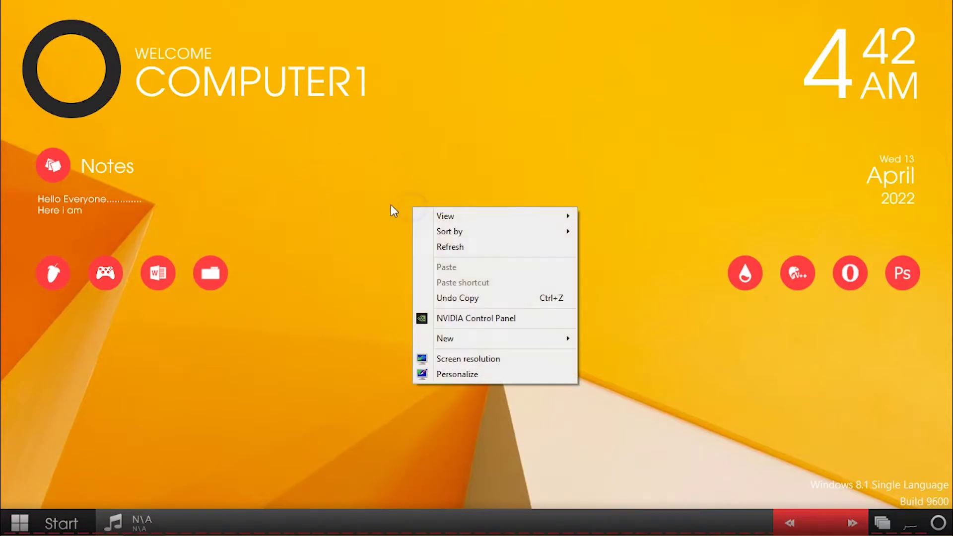
left_click(366, 200)
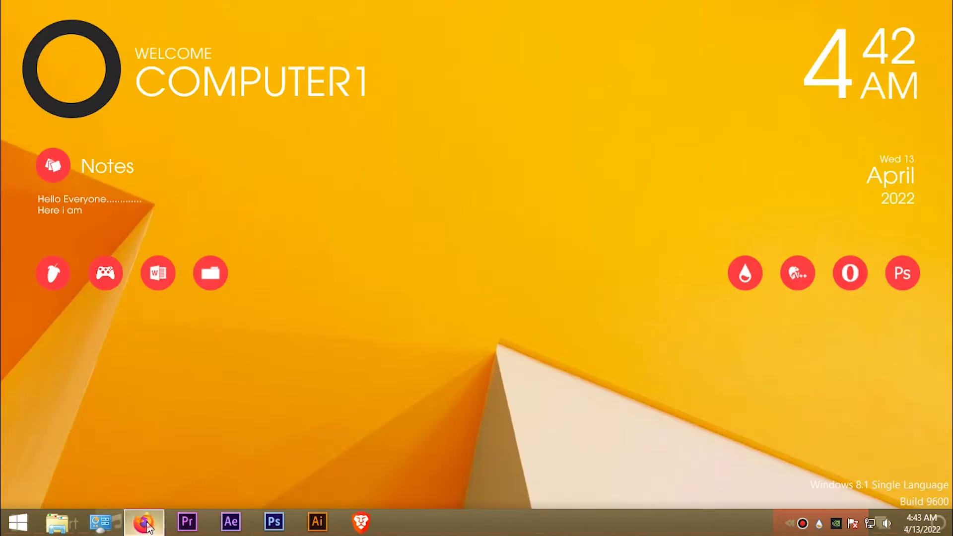
Step: Save the 1920x1080 lava volcano cherry-tree image from WallpapersCraft as walper.jpg
left_click(144, 521)
left_click(385, 11)
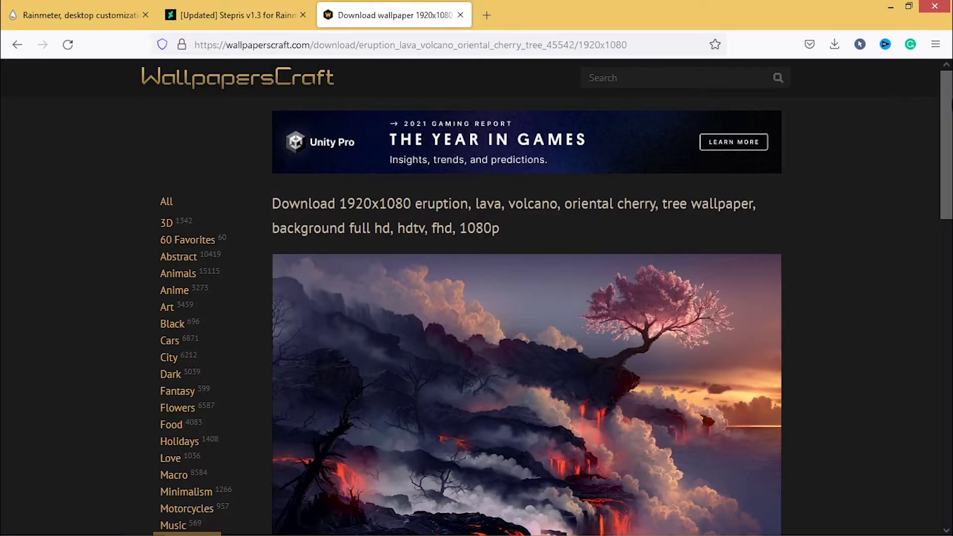
scroll(403, 320, "down", 3)
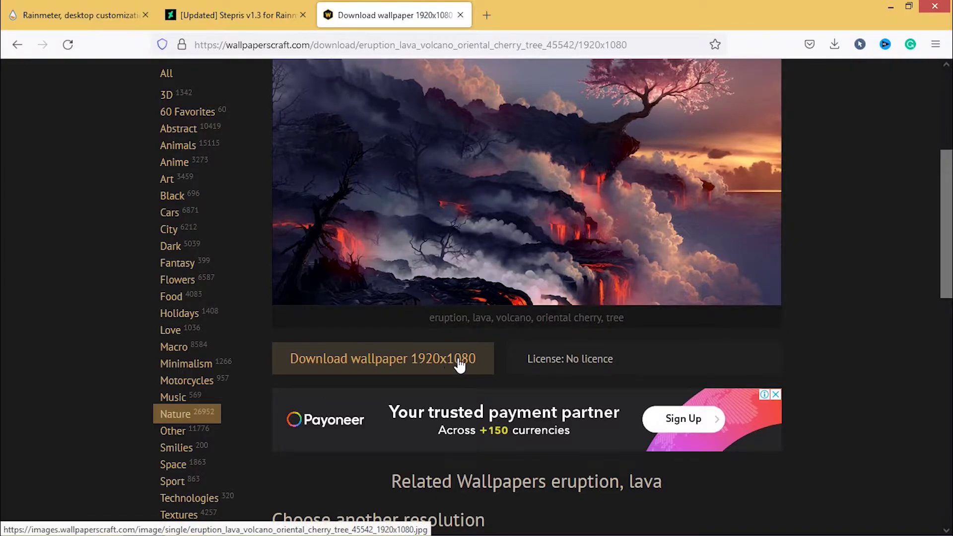
left_click(343, 364)
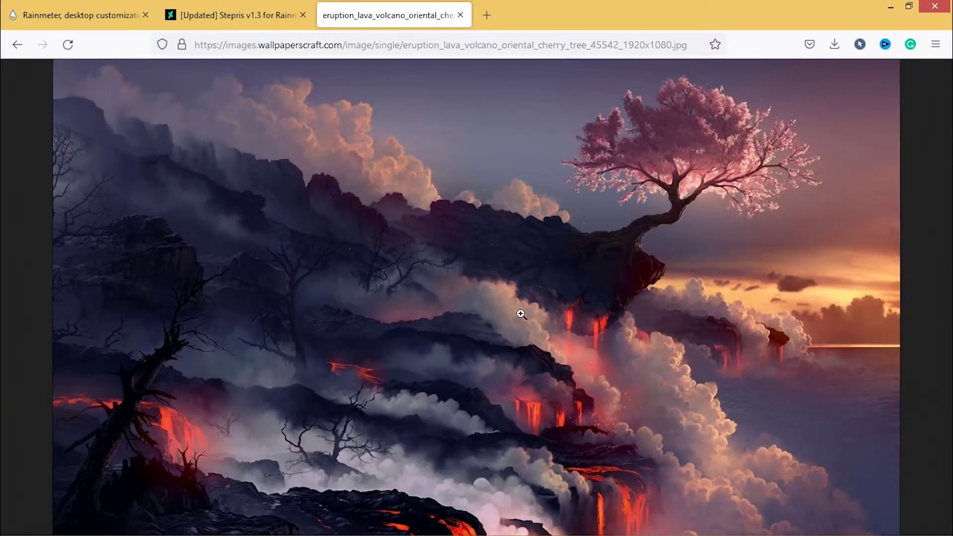
right_click(298, 247)
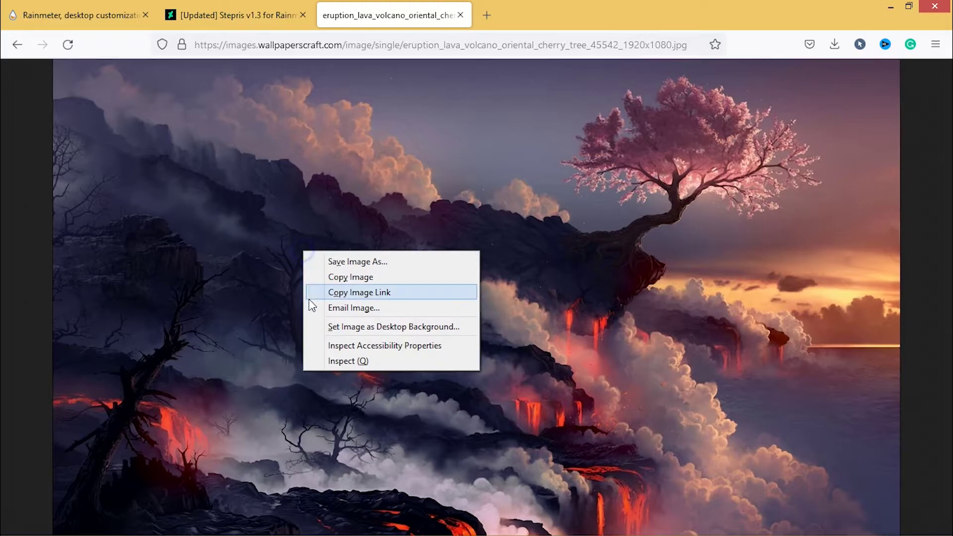
left_click(372, 267)
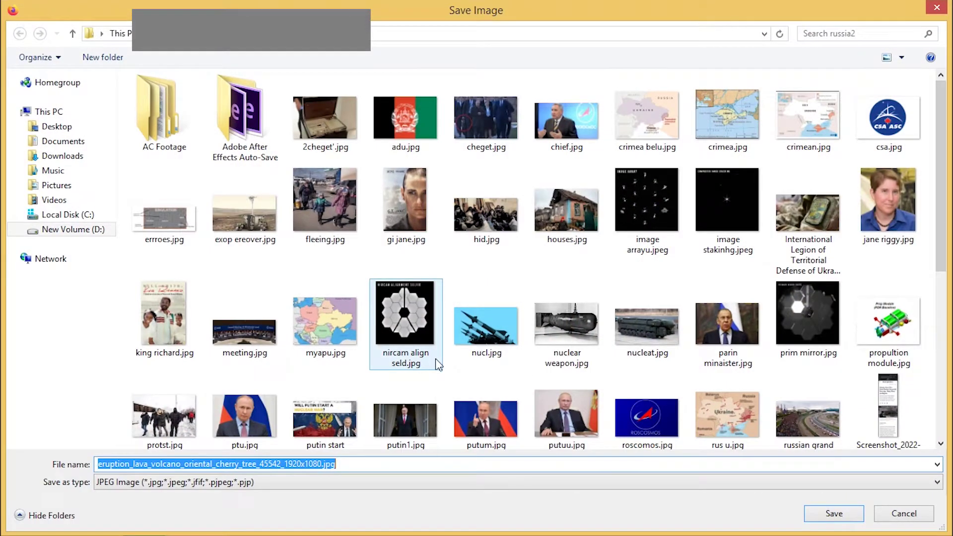
type("wa")
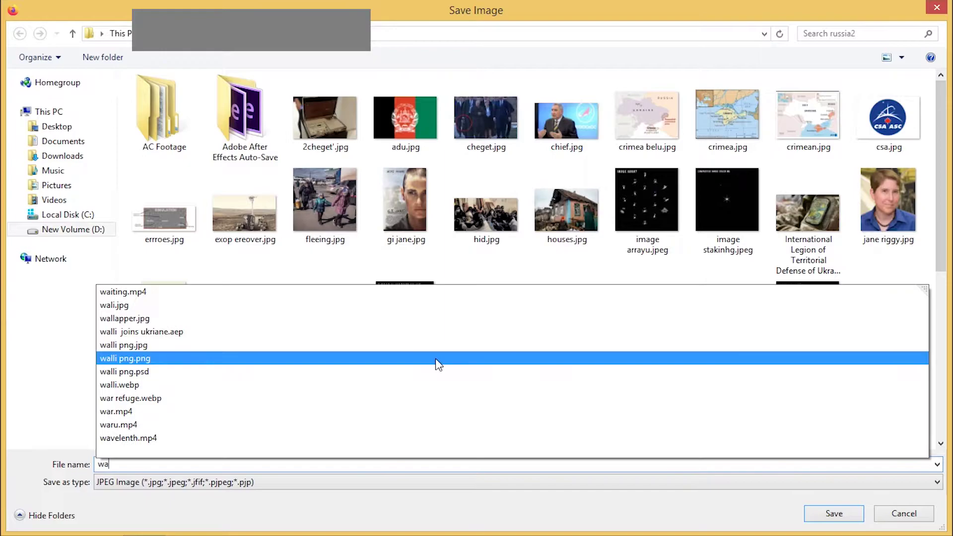
type("lper")
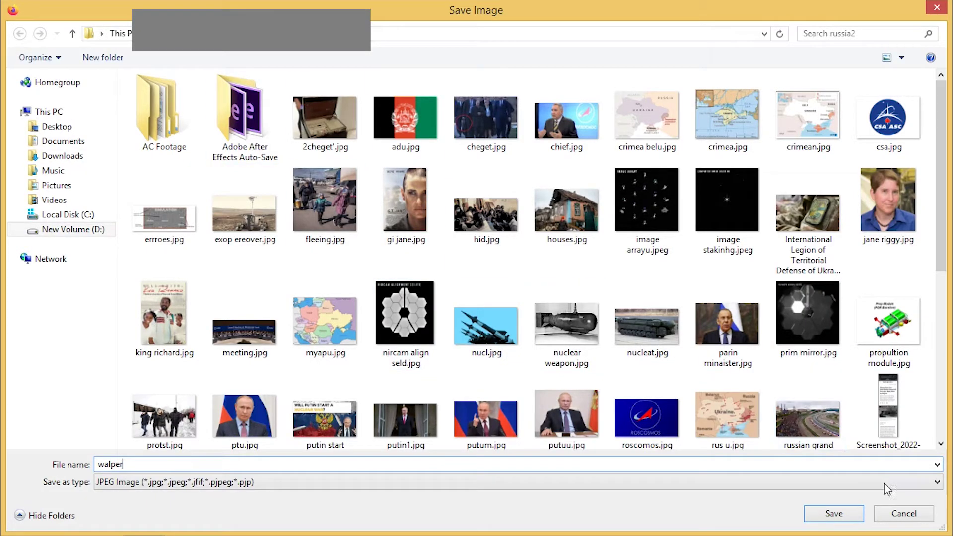
left_click(839, 513)
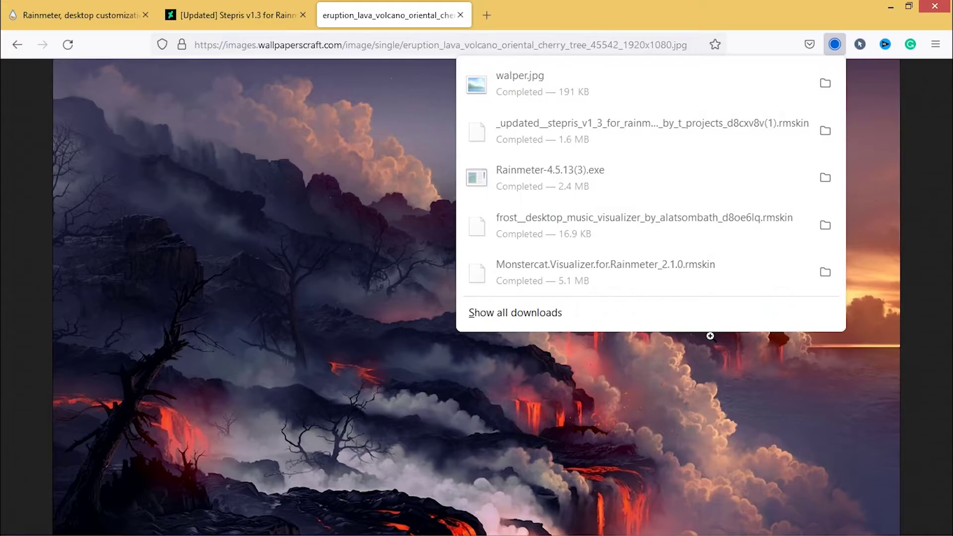
Step: Set walper.jpg from its download folder as the desktop background, then minimize Explorer
left_click(828, 85)
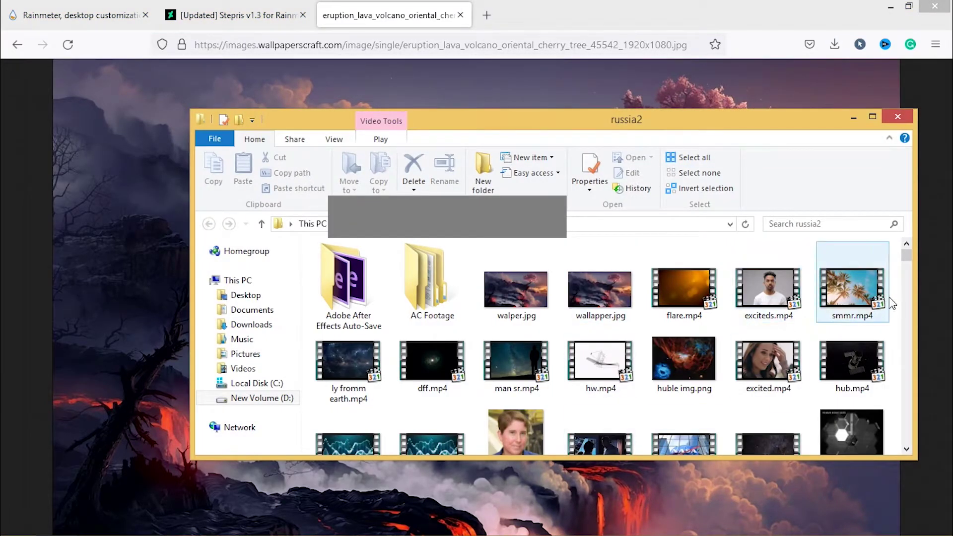
left_click(505, 293)
right_click(505, 293)
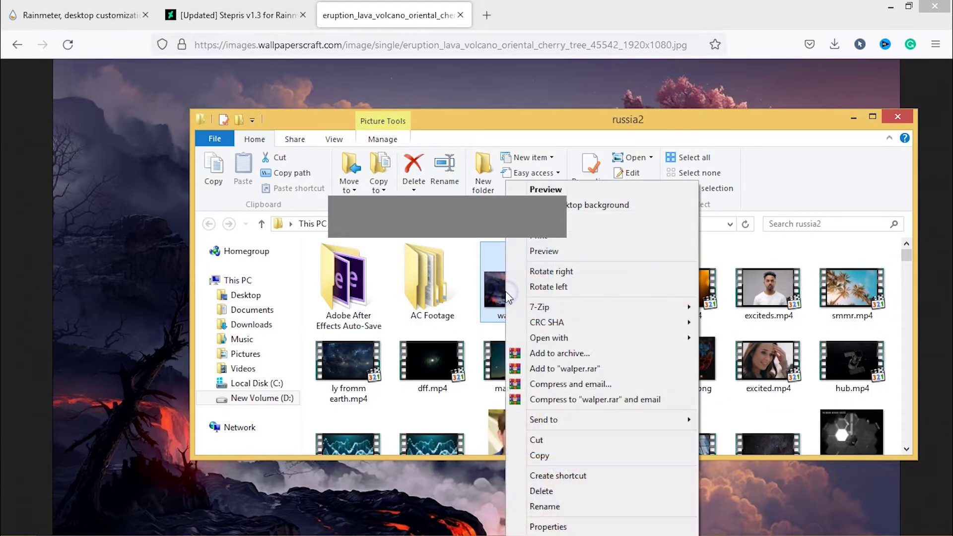
left_click(572, 205)
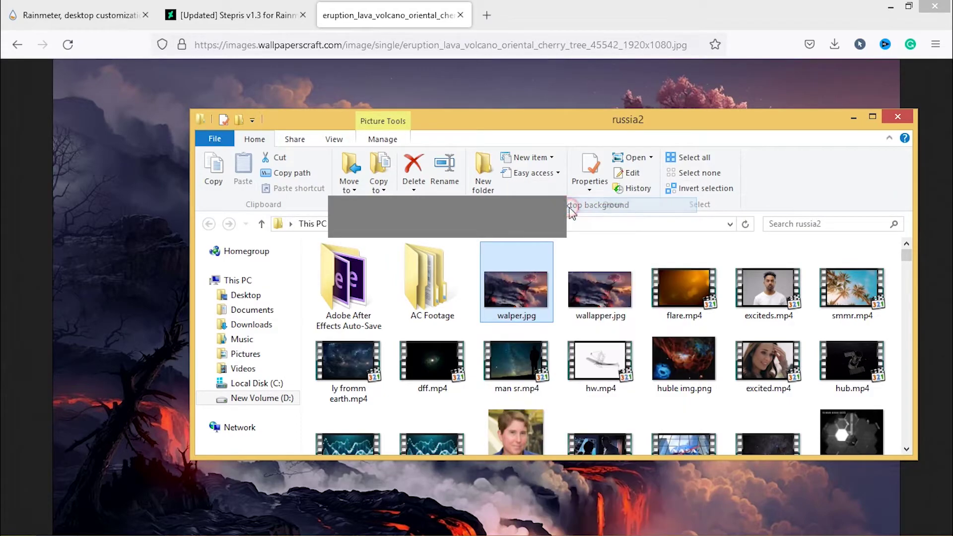
left_click(852, 118)
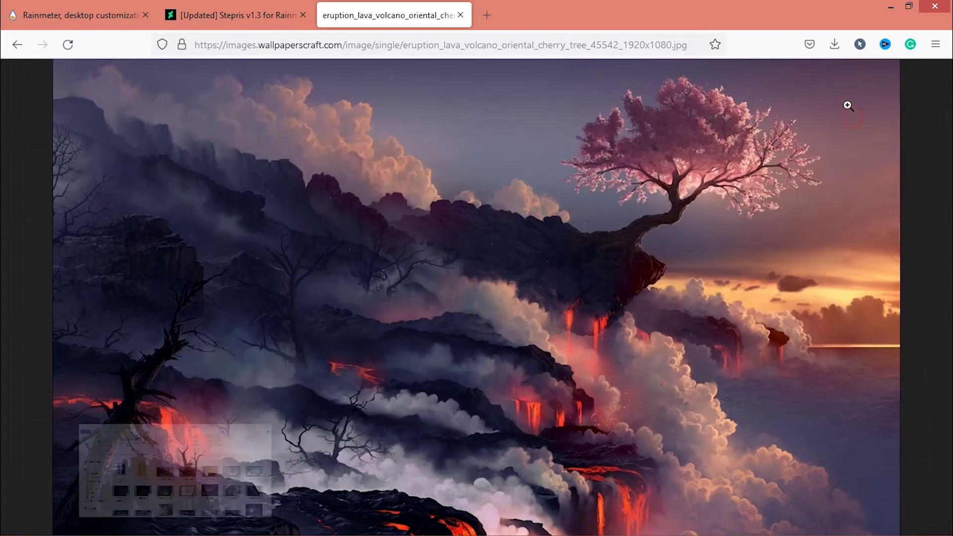
Step: Unload the User Profile welcome circle and nudge the clock and date up and right
left_click(889, 7)
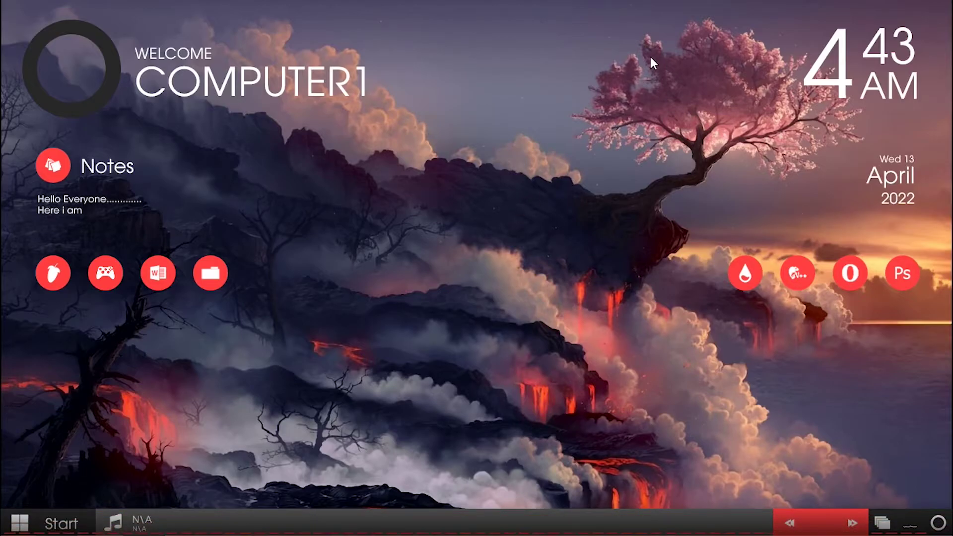
right_click(114, 55)
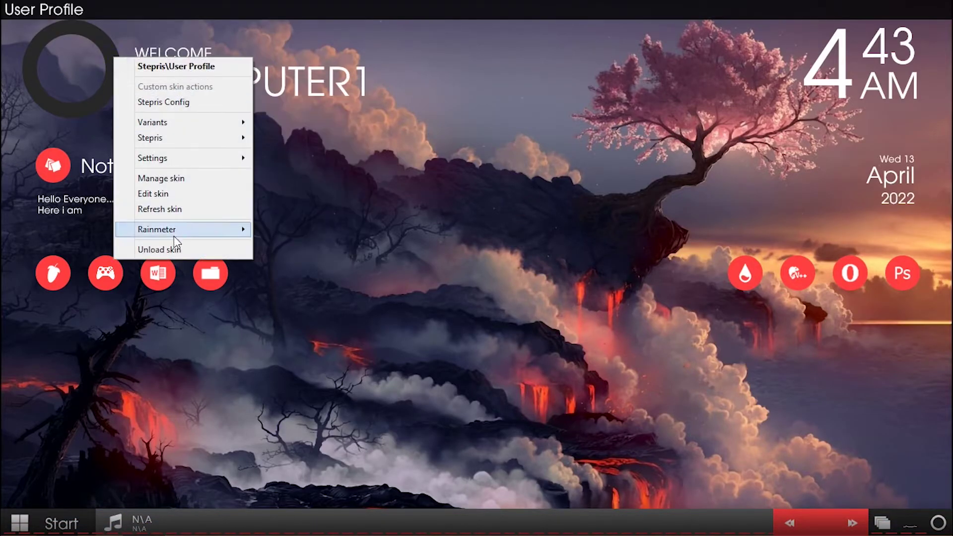
left_click(195, 251)
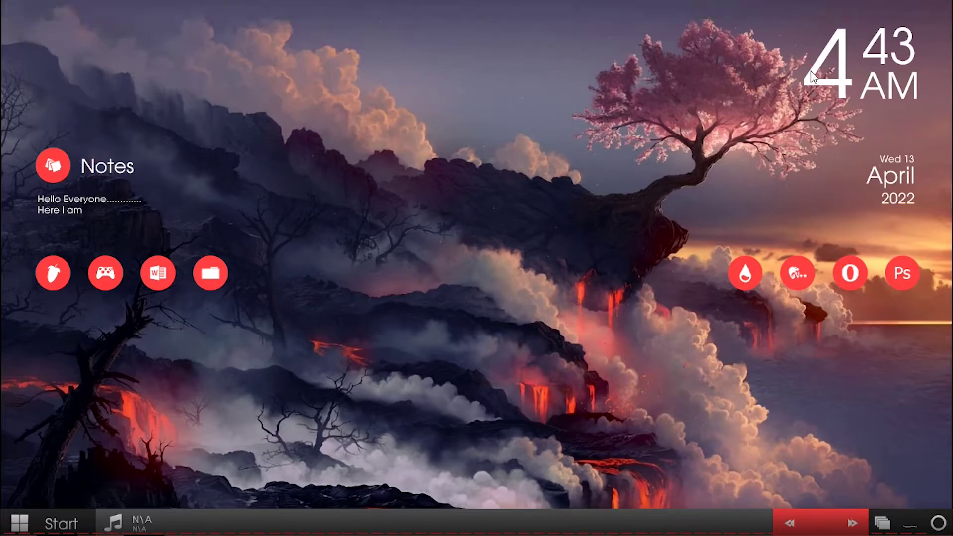
left_click_drag(839, 88, 867, 79)
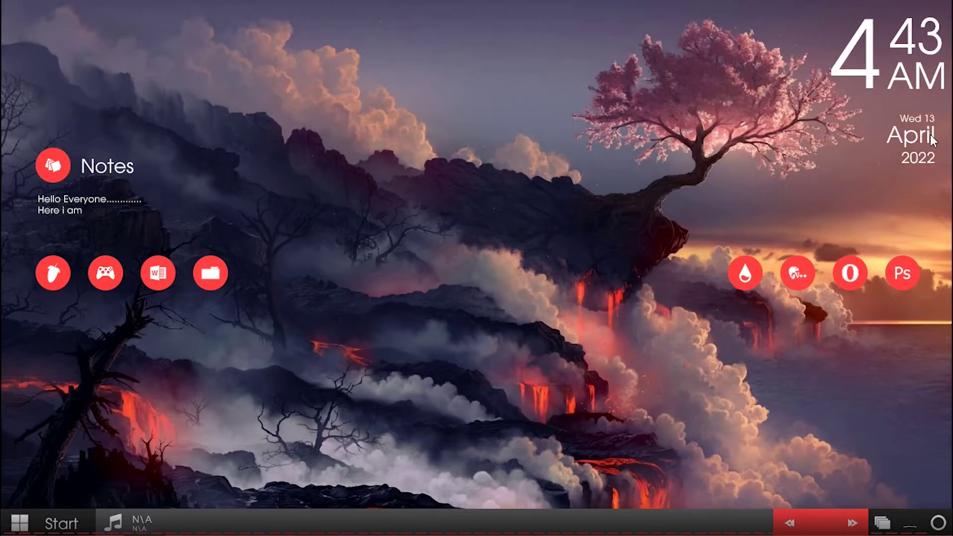
left_click_drag(930, 141, 944, 129)
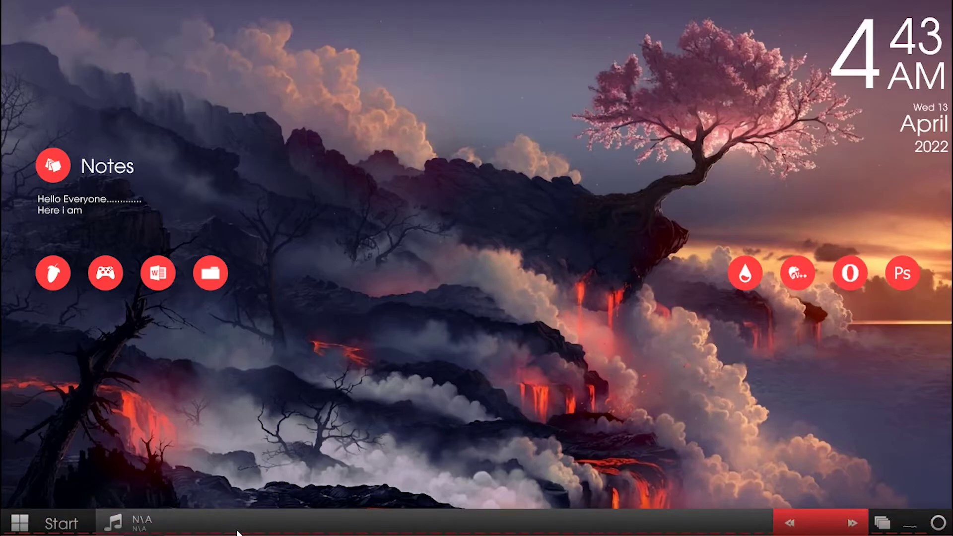
Step: Bring up the Notes widget's context menu after dismissing the visualizer's menu
right_click(308, 428)
left_click(153, 385)
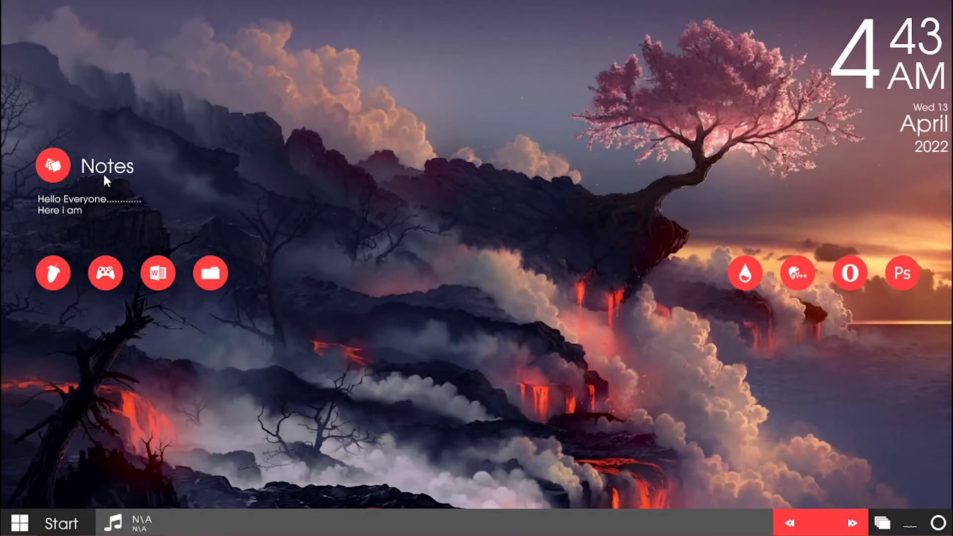
left_click_drag(64, 167, 367, 182)
right_click(367, 182)
Step: Unload the Notes widget and stack all eight launchers into a left-edge column
left_click(412, 375)
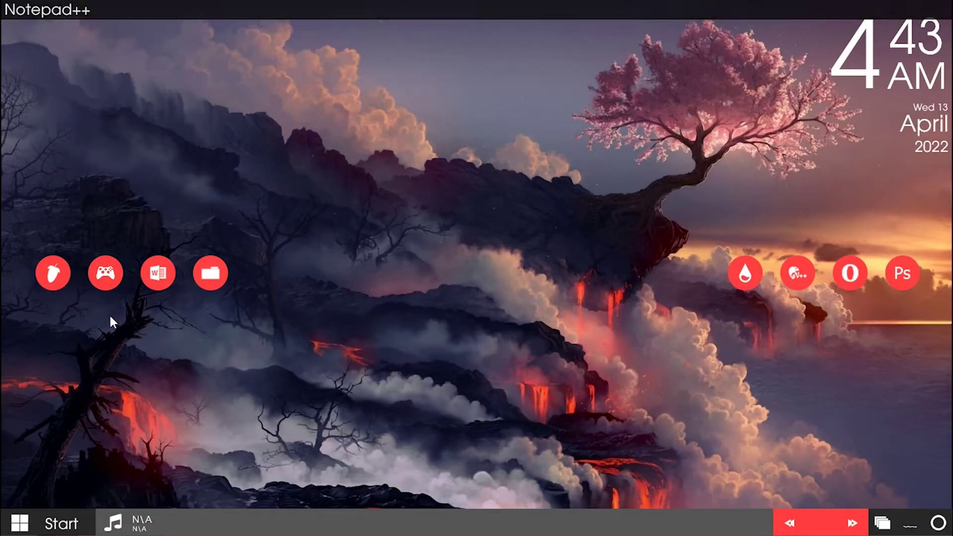
left_click_drag(58, 275, 36, 196)
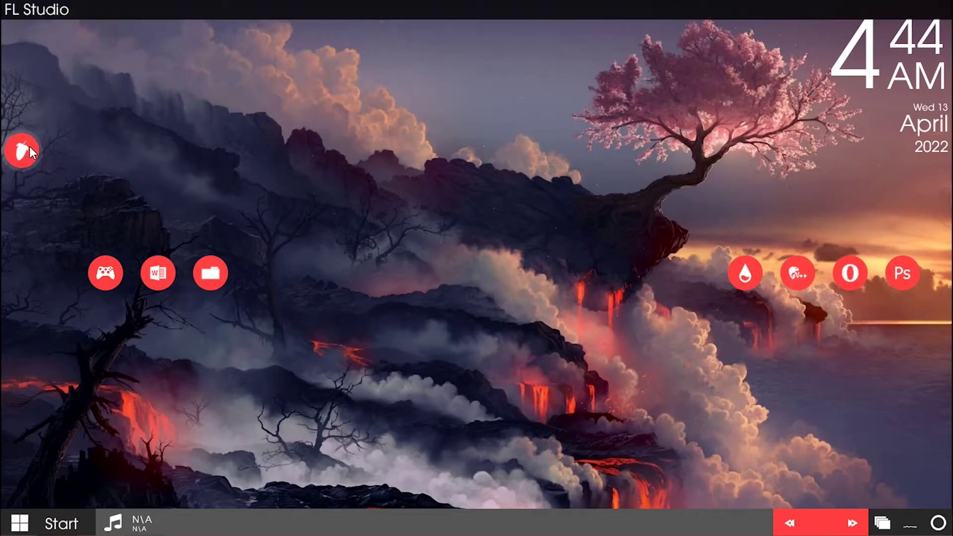
left_click_drag(105, 272, 20, 189)
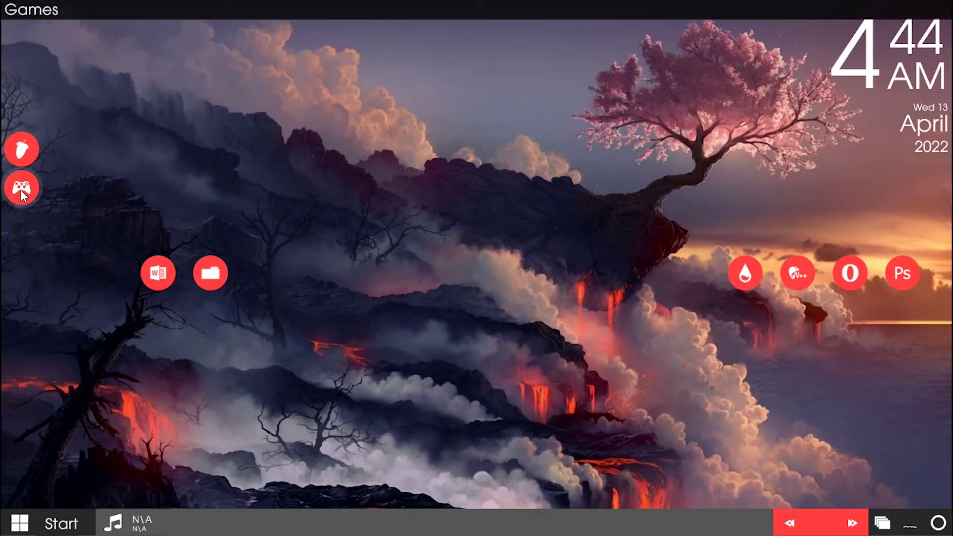
left_click_drag(150, 285, 15, 245)
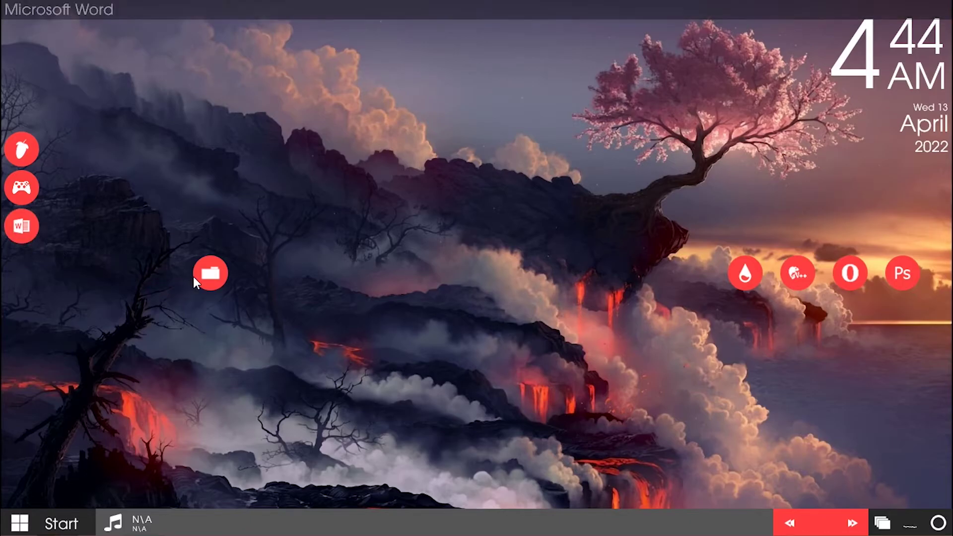
left_click_drag(194, 279, 15, 270)
mouse_move(742, 279)
left_mouse_down()
mouse_move(135, 297)
mouse_move(17, 311)
left_mouse_up()
left_click_drag(800, 277, 39, 346)
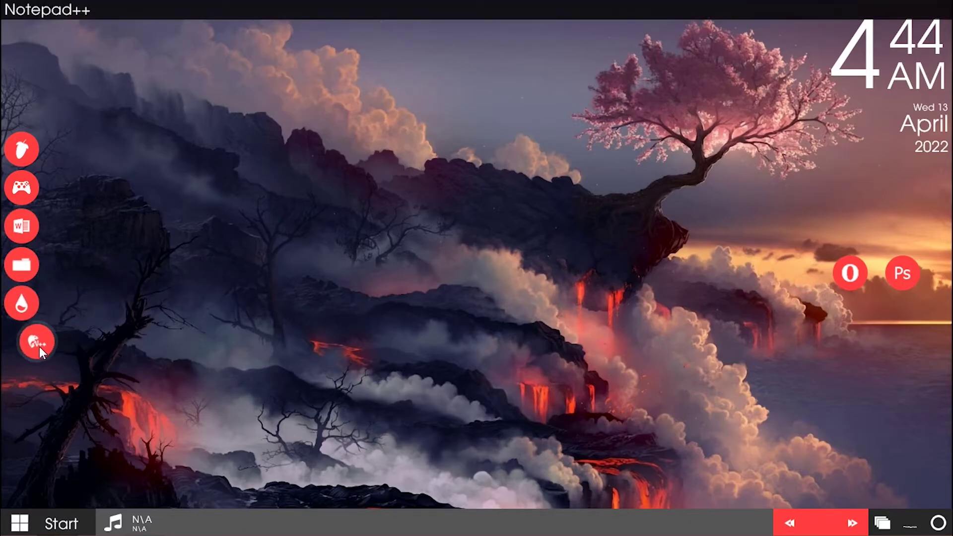
left_click_drag(849, 273, 20, 380)
left_click_drag(902, 273, 3, 427)
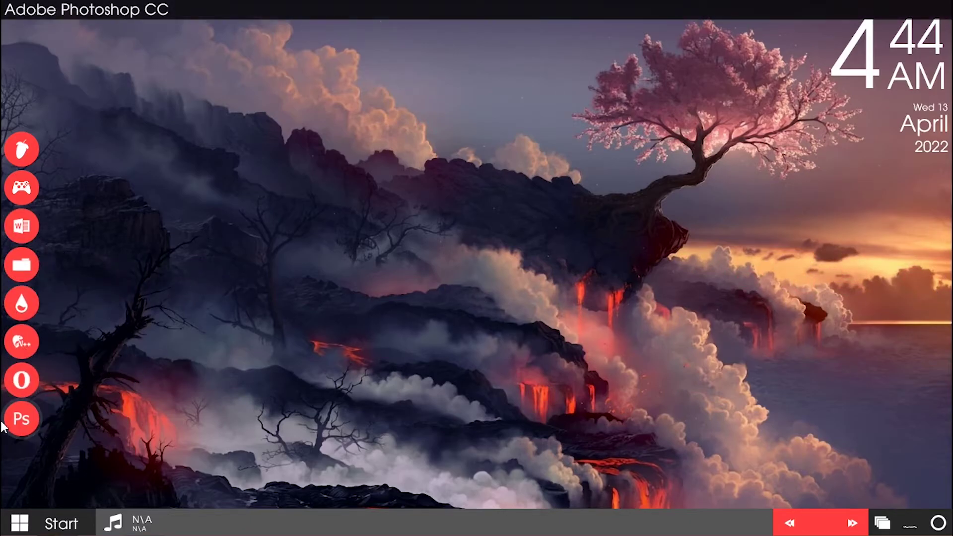
Step: Nudge each of the eight launchers up about 30 pixels to even the spacing
left_click_drag(20, 149, 19, 134)
left_click_drag(19, 188, 20, 173)
left_click_drag(20, 226, 19, 210)
left_click_drag(17, 258, 16, 244)
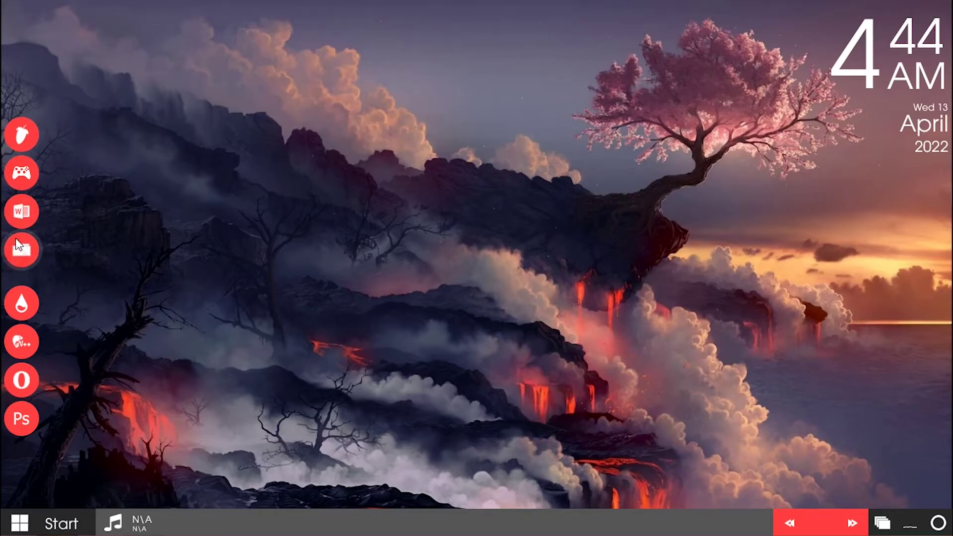
left_click_drag(20, 304, 20, 288)
left_click_drag(20, 341, 20, 326)
left_click_drag(21, 380, 21, 365)
left_click_drag(21, 419, 21, 405)
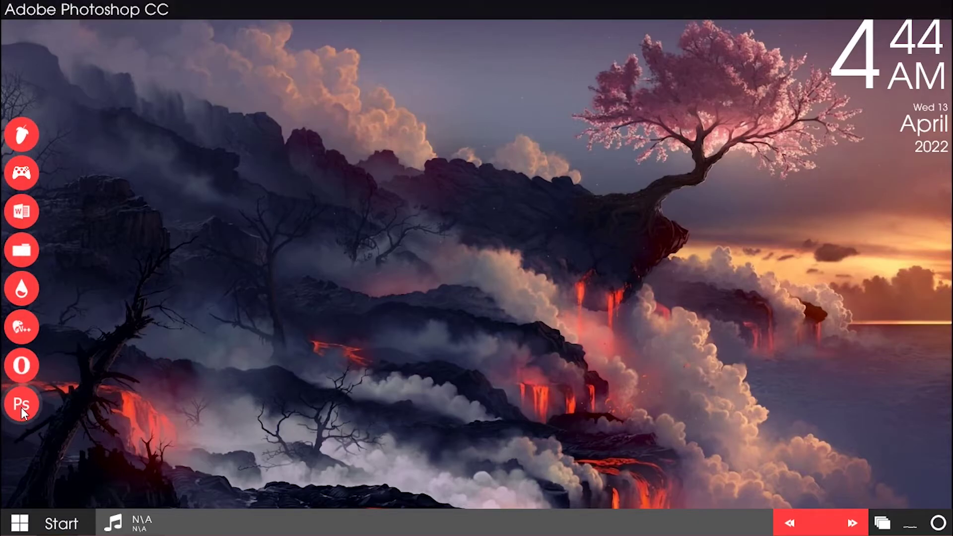
Step: Refresh the desktop, then test the Photoshop launcher and close Photoshop
right_click(304, 202)
left_click(371, 248)
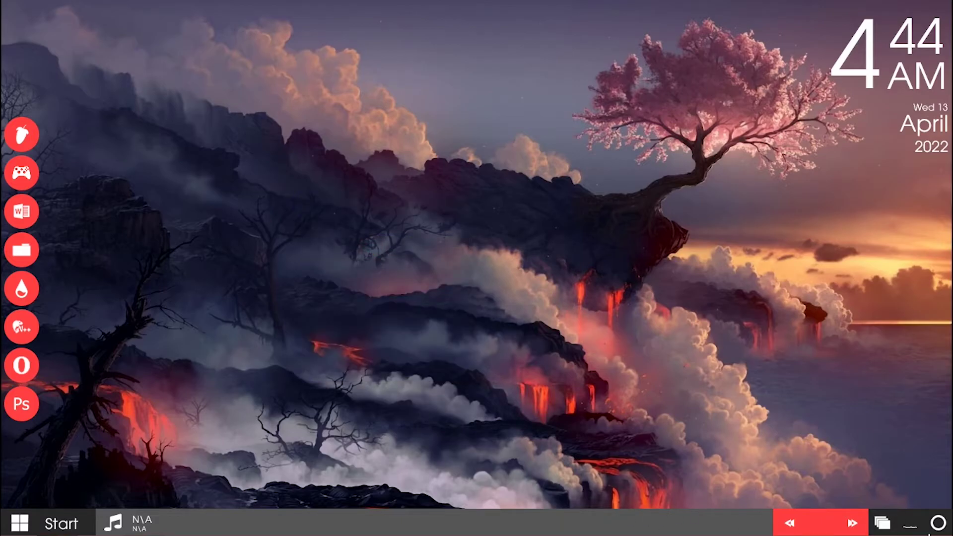
left_click(22, 404)
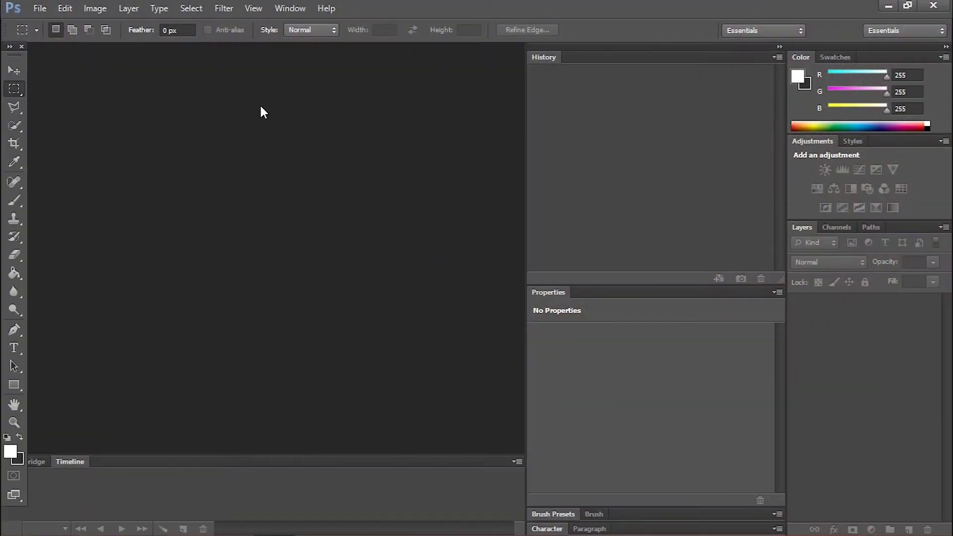
left_click(938, 6)
Step: Test the This PC folder launcher, then show the standard Windows taskbar
left_click(32, 237)
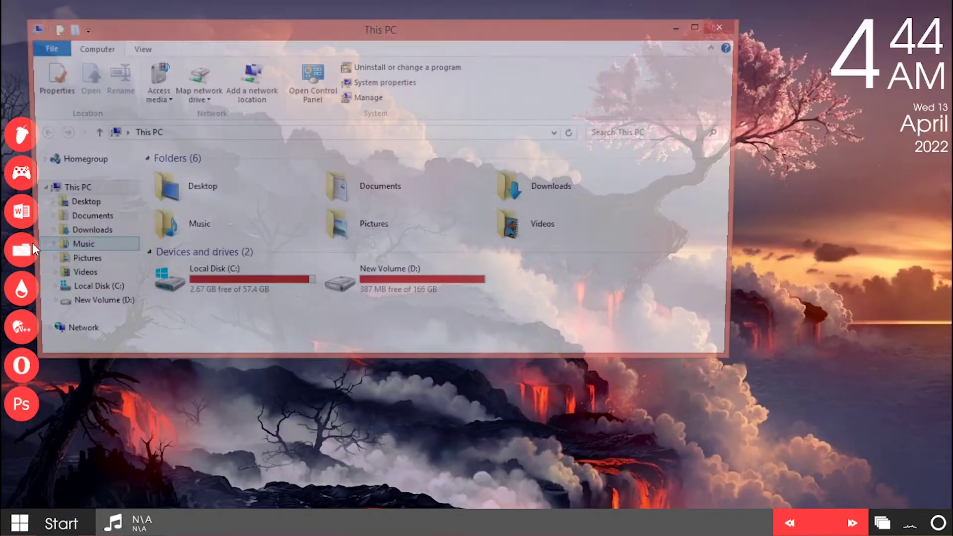
left_click(725, 27)
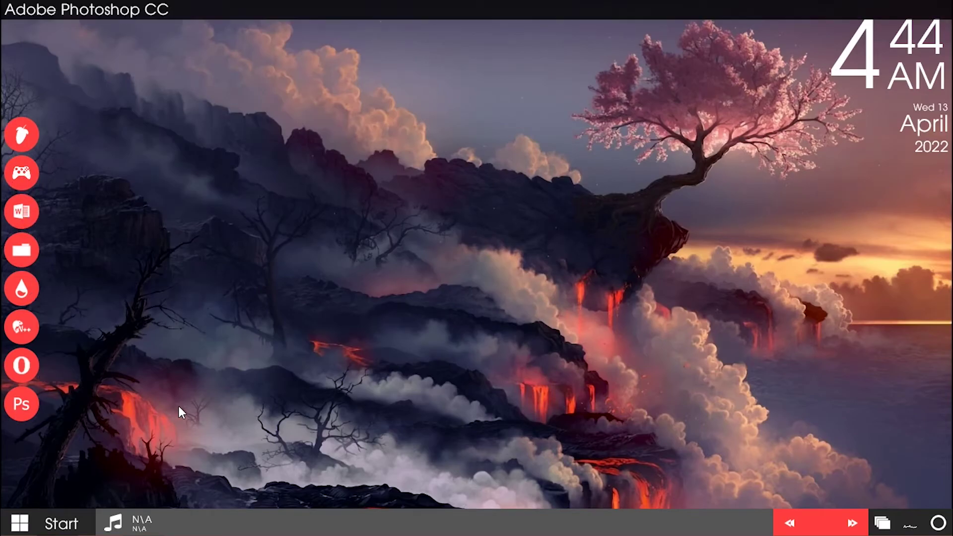
left_click(930, 521)
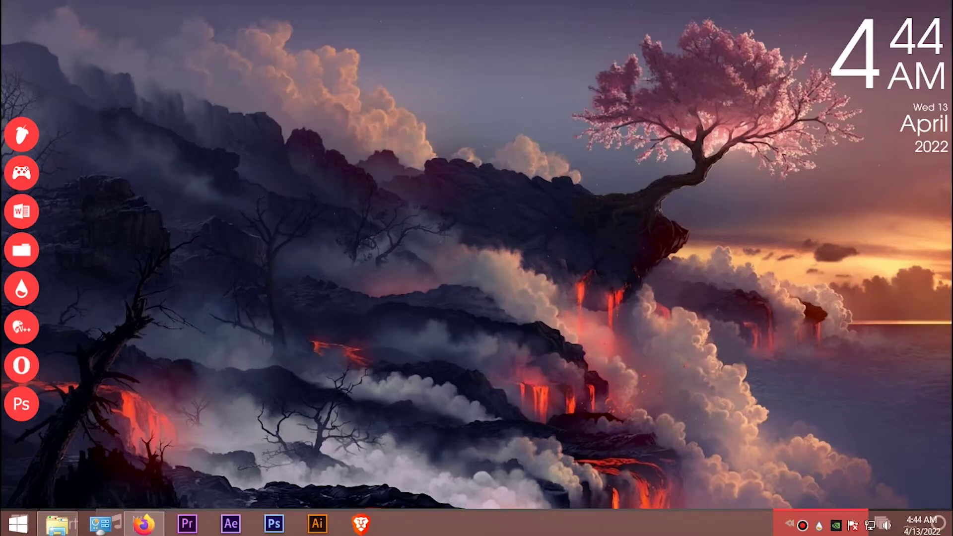
Step: Load Stepris > Launchers > Firefox > firefox.ini from the Rainmeter skin manager
left_click(819, 526)
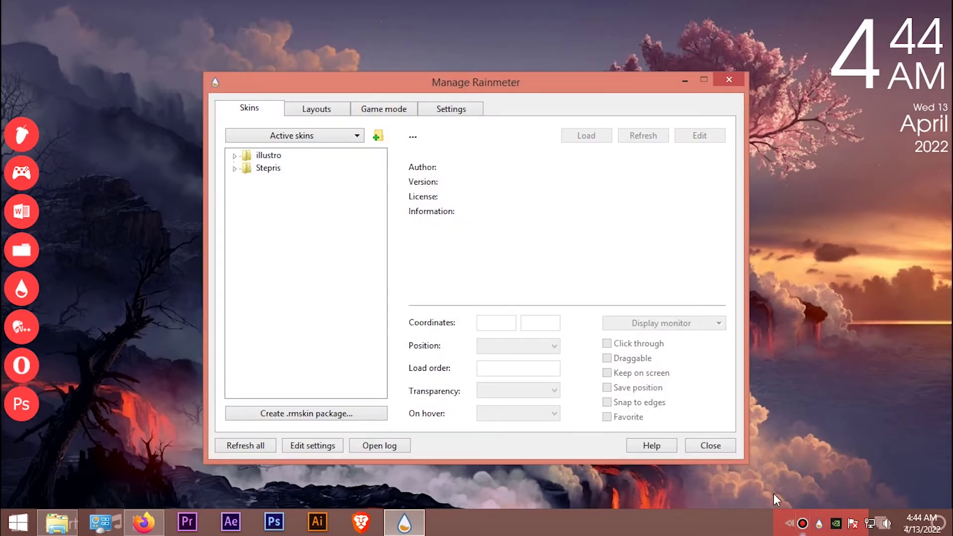
left_click(236, 168)
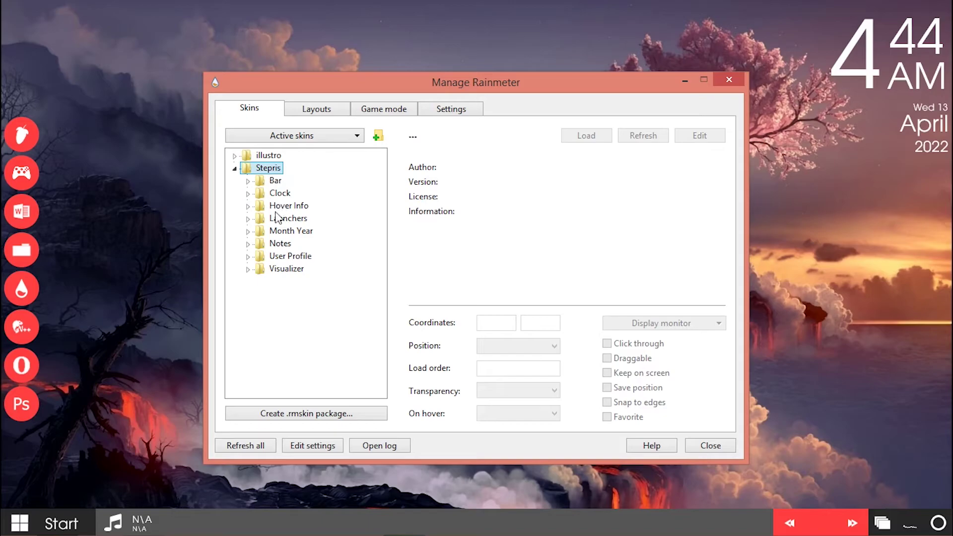
left_click(251, 218)
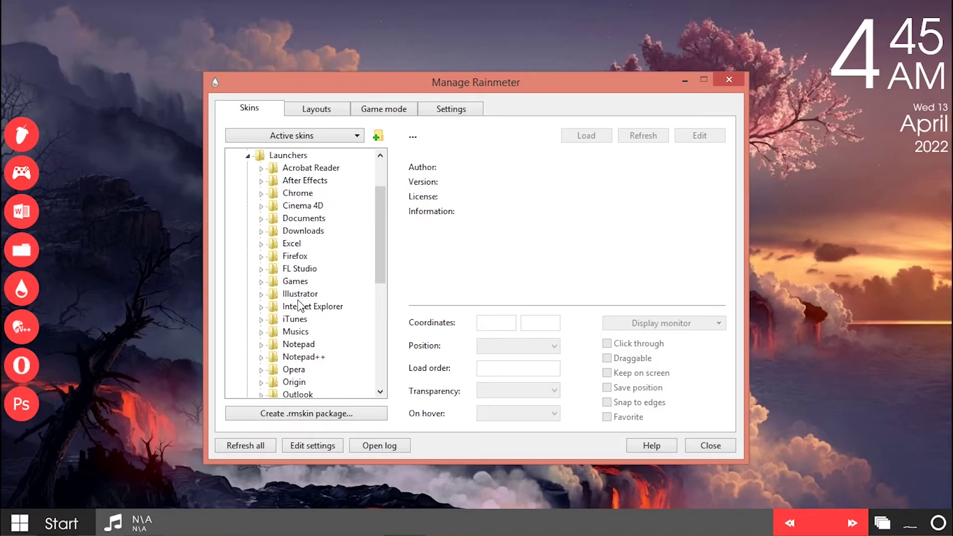
left_click(261, 256)
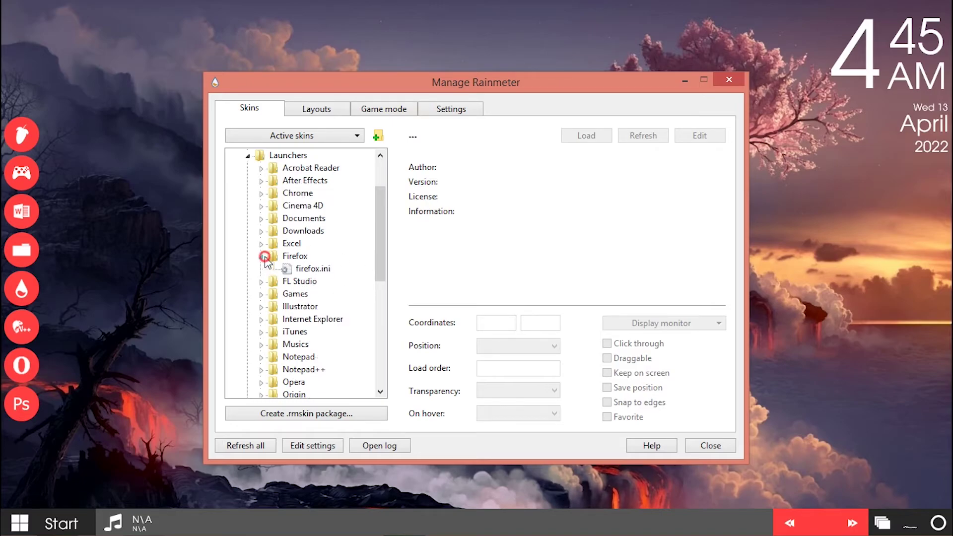
left_click(313, 271)
left_click(590, 138)
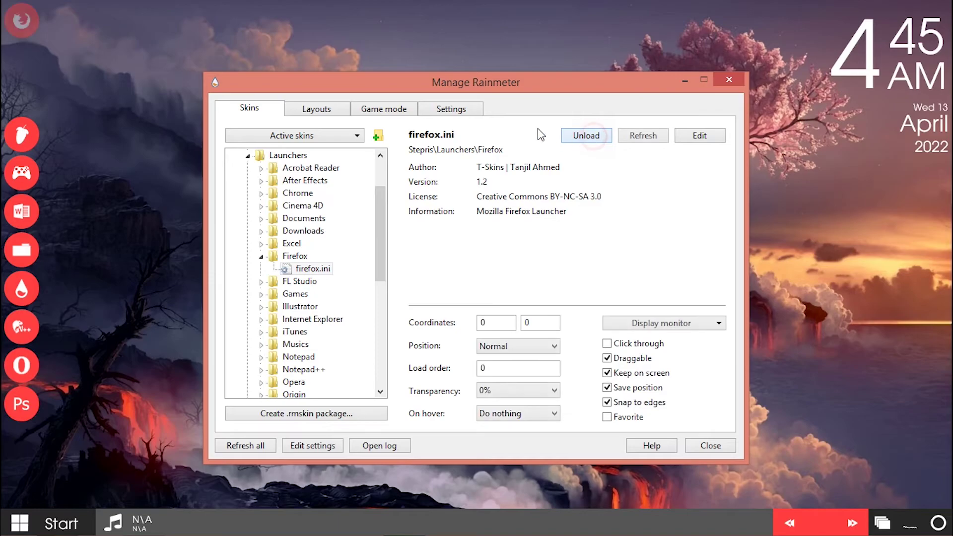
left_click_drag(511, 98, 651, 98)
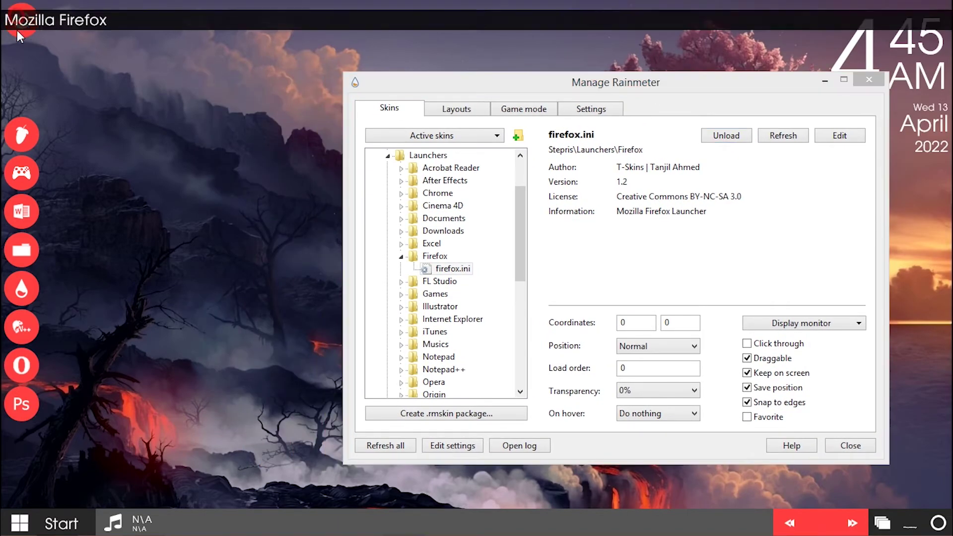
Step: Move the Firefox launcher to the bottom of the left launcher column
left_click(21, 28)
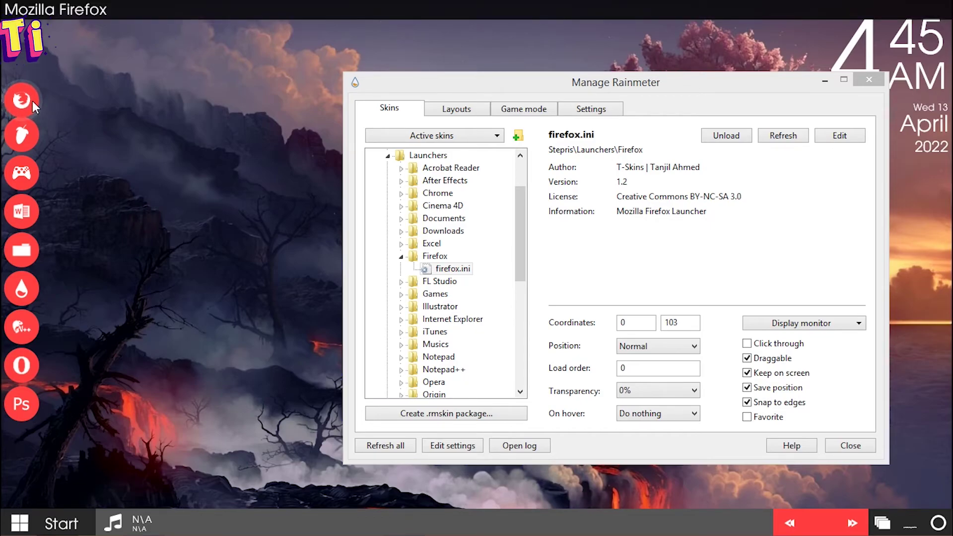
left_click_drag(31, 100, 141, 363)
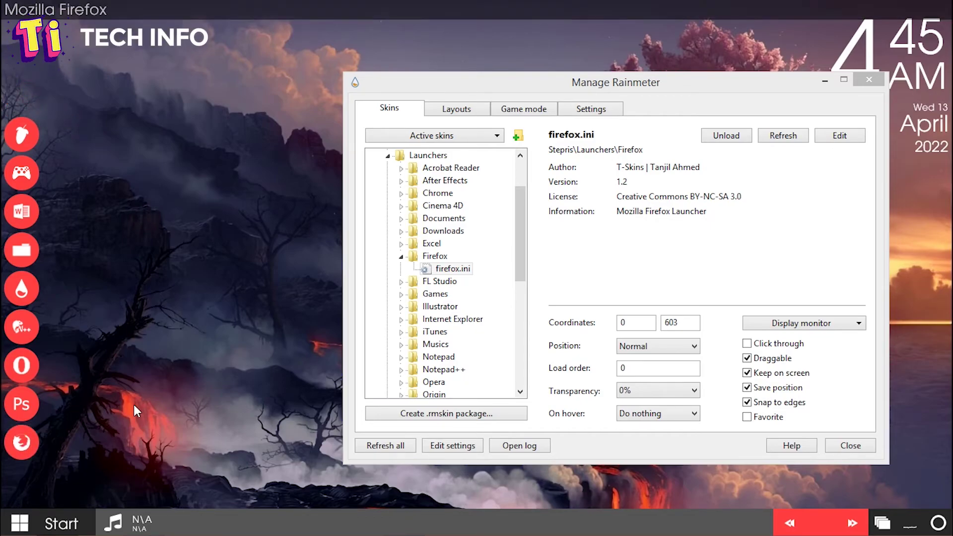
left_click(401, 255)
left_click_drag(520, 250, 523, 350)
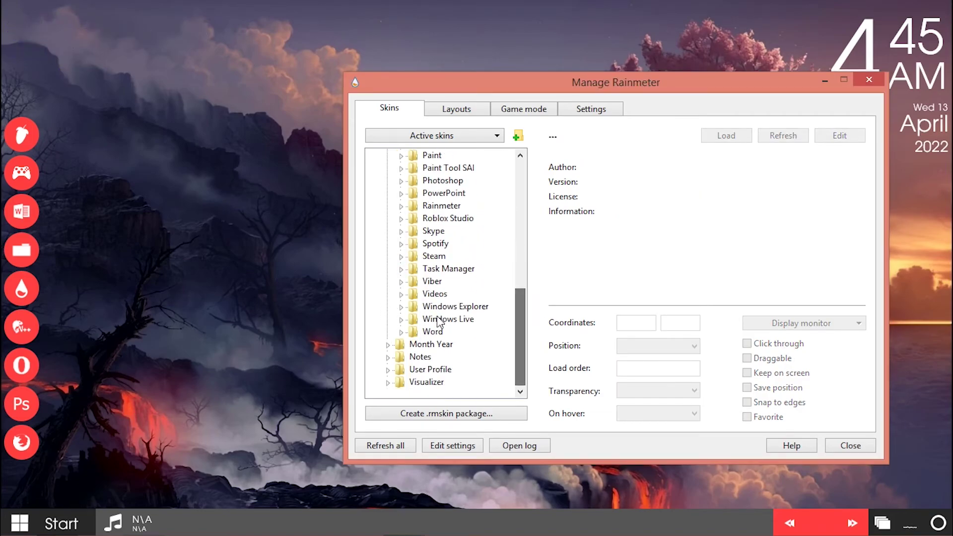
Step: Load Launchers > Videos > videos.ini, place it at the column top, test it, and close the skin manager
double_click(435, 294)
left_click(448, 306)
left_click(725, 136)
left_click_drag(17, 34, 18, 105)
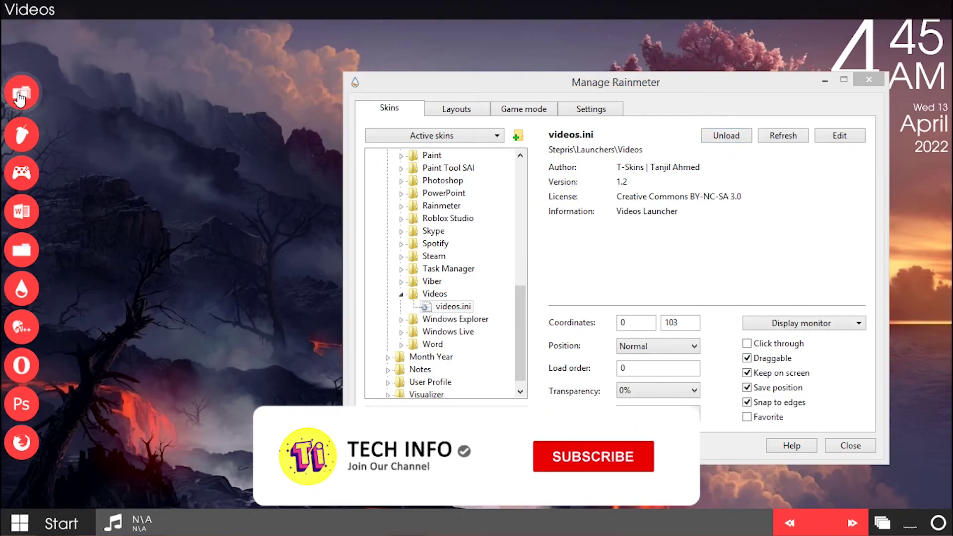
left_click(21, 93)
left_click(754, 44)
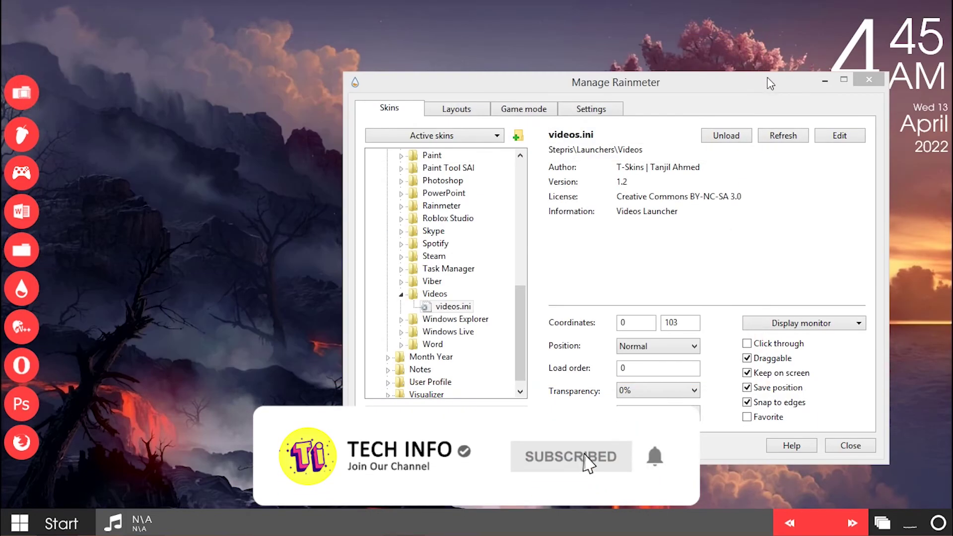
left_click(865, 80)
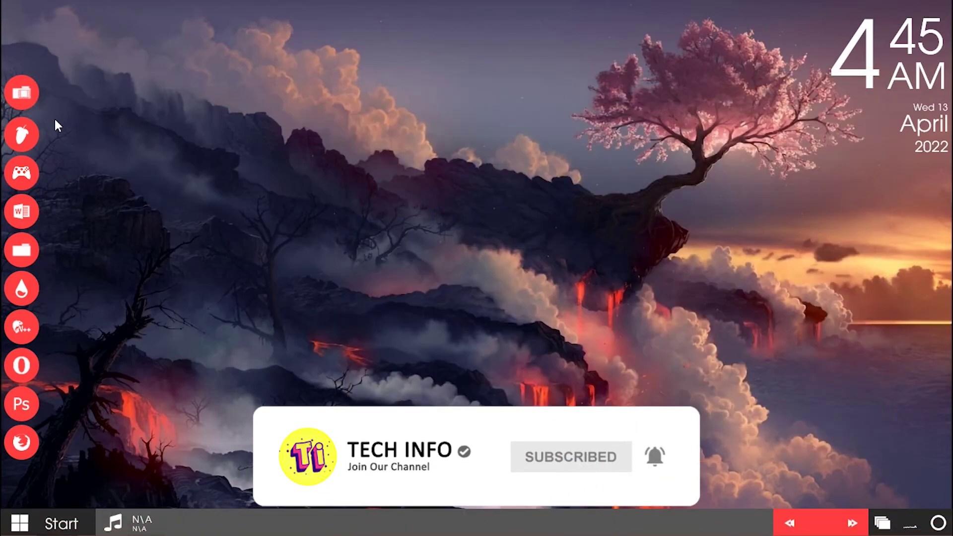